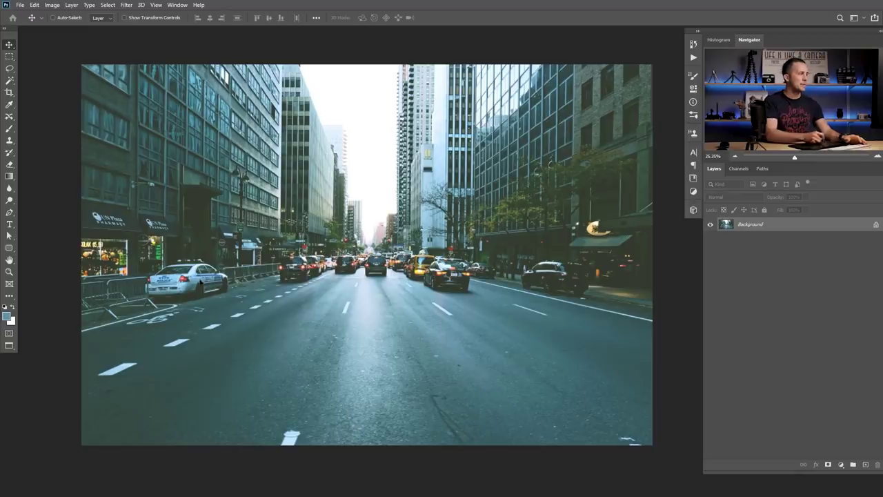
# Marquee-select the lower road, copy it to a new layer, and name it R 2.
pyautogui.click(10, 58)
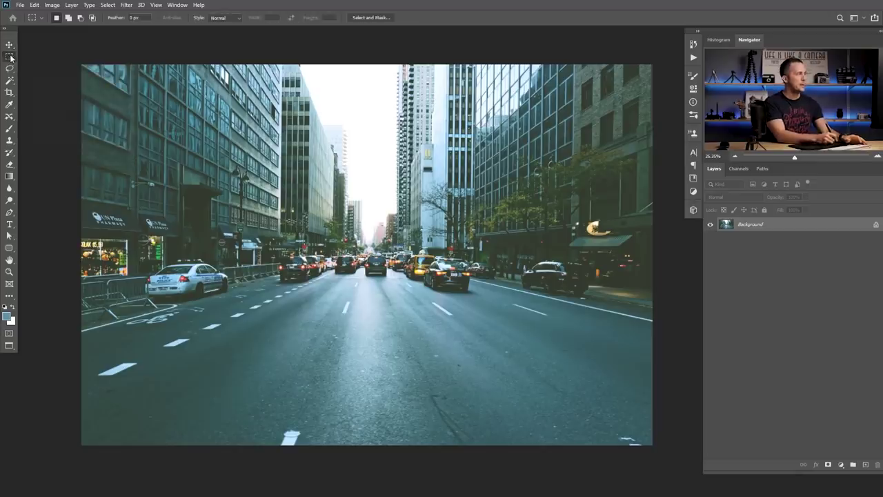
pyautogui.moveTo(70, 304); pyautogui.dragTo(707, 455)
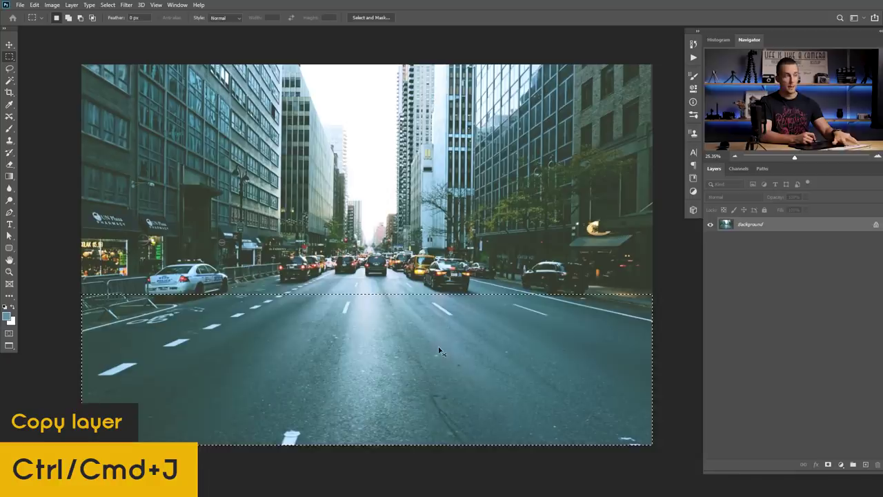
pyautogui.hotkey('ctrl', 'j')
pyautogui.doubleClick(748, 225)
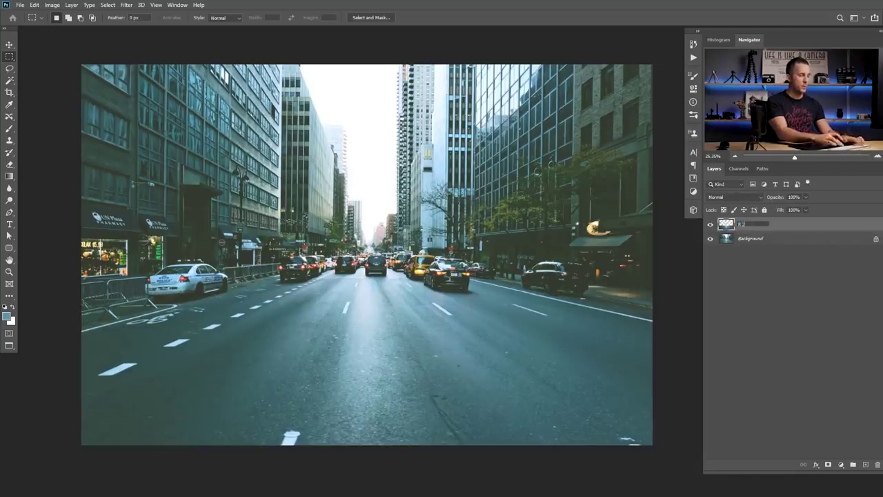
pyautogui.press('Return')
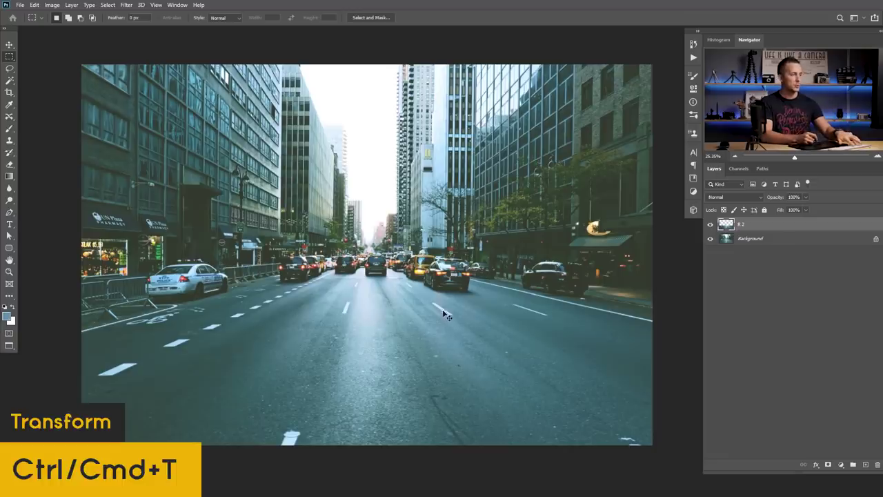
# Perspective-transform layer R 2, pinching its bottom corners in toward the centre.
pyautogui.hotkey('ctrl', 't')
pyautogui.rightClick(410, 328)
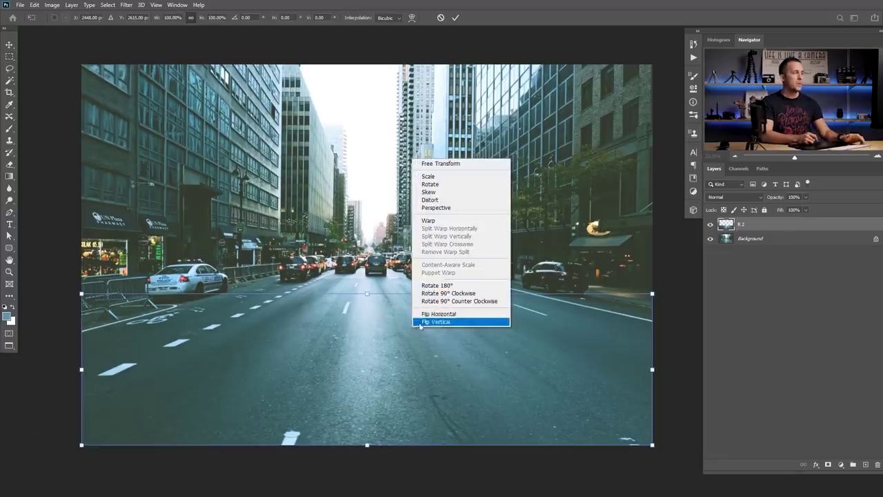
pyautogui.click(446, 205)
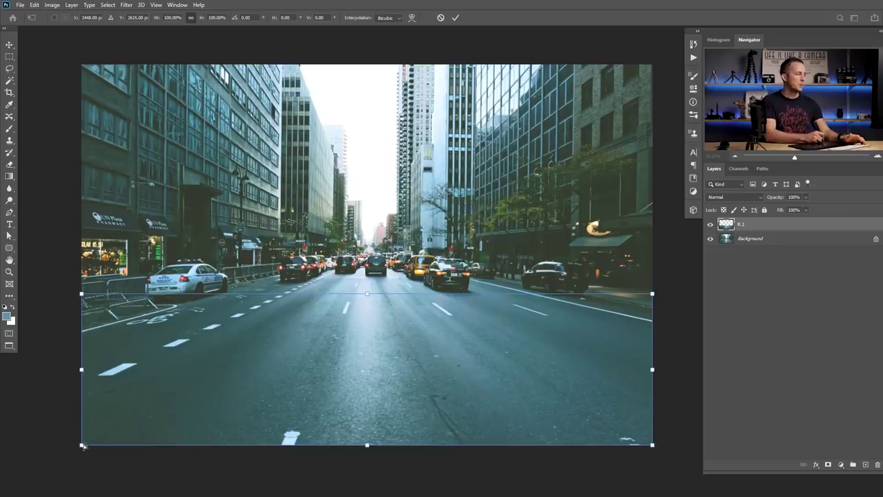
pyautogui.moveTo(656, 446); pyautogui.dragTo(422, 448)
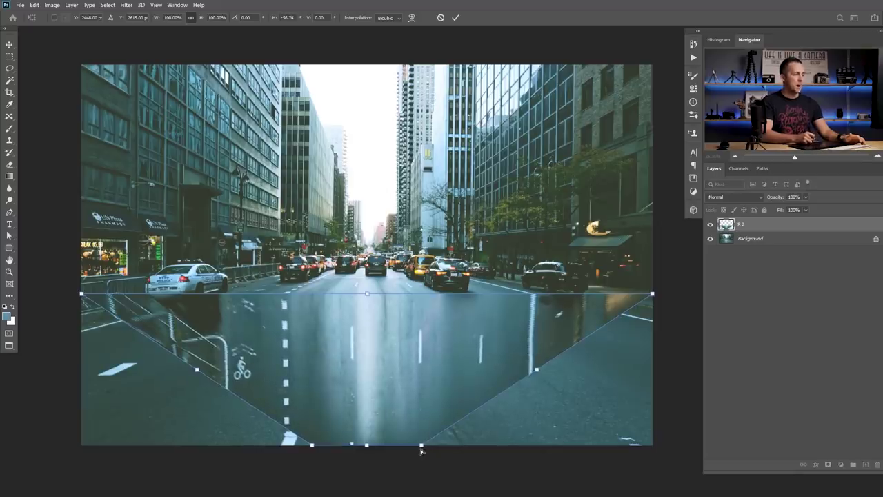
pyautogui.moveTo(422, 450); pyautogui.dragTo(426, 449)
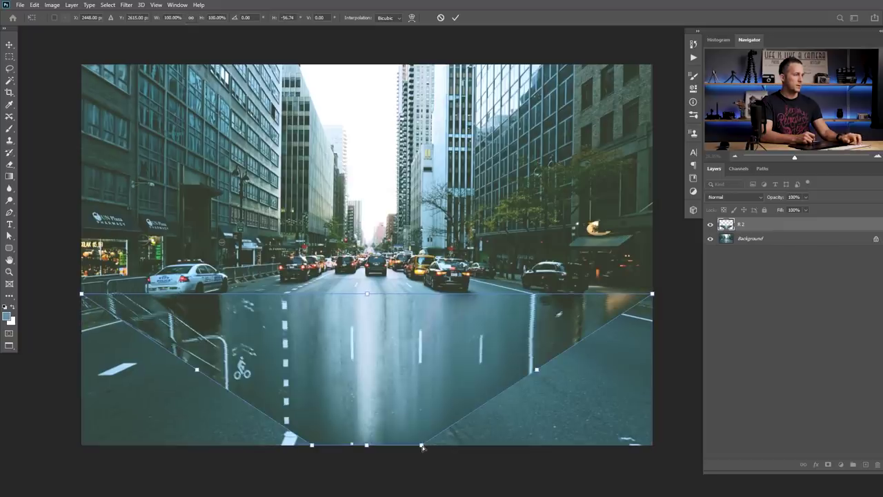
pyautogui.moveTo(423, 445); pyautogui.dragTo(423, 447)
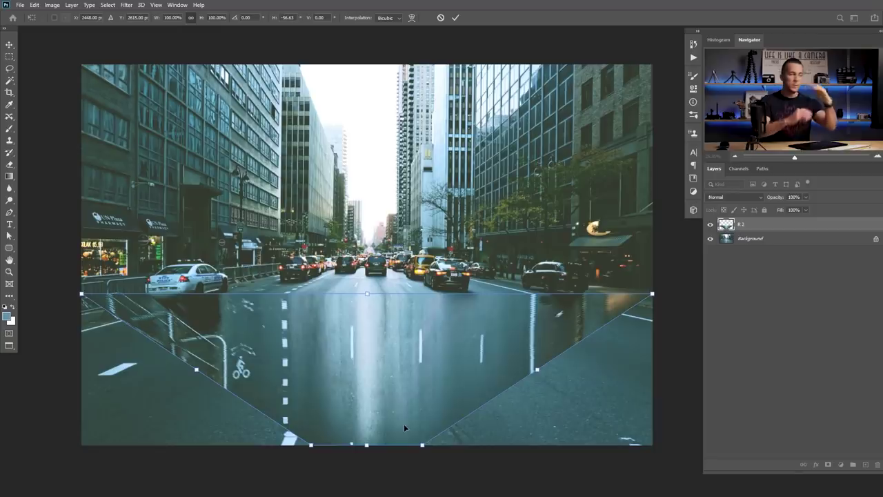
# Scale R 2 shorter from its bottom edge and commit the transform.
pyautogui.rightClick(367, 338)
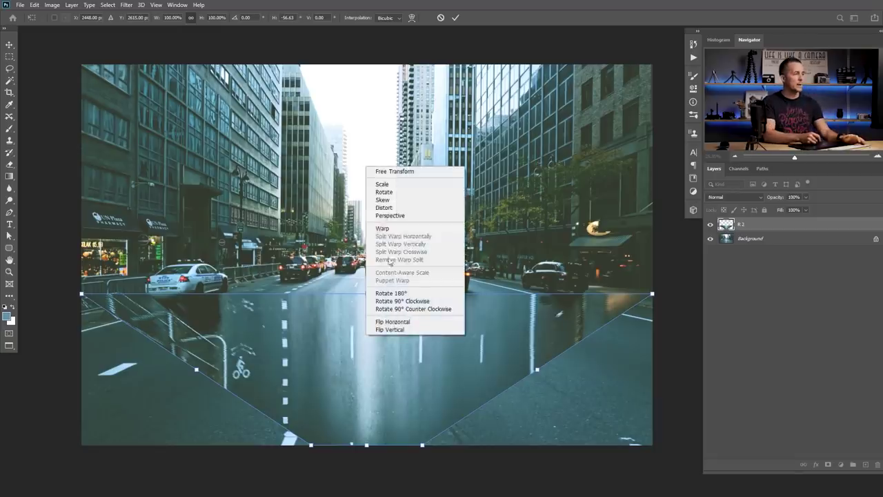
pyautogui.click(386, 211)
pyautogui.moveTo(367, 447); pyautogui.dragTo(365, 413)
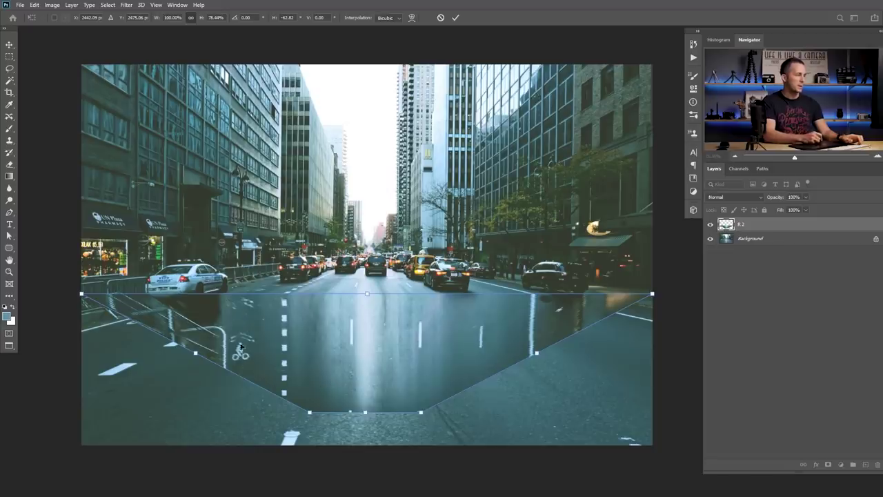
pyautogui.moveTo(366, 414); pyautogui.dragTo(367, 413)
pyautogui.click(456, 18)
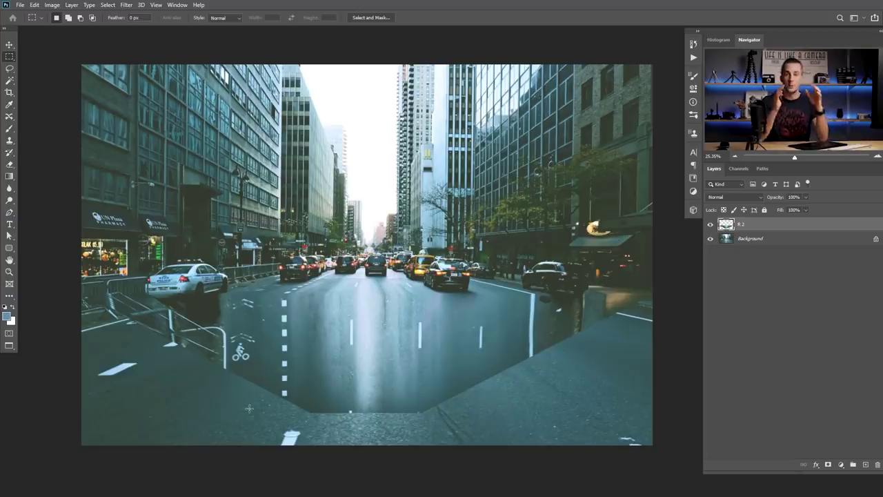
# Crop the photo at a 4:5 (8:10) ratio, trimming top and bottom around the street.
pyautogui.click(9, 92)
pyautogui.click(73, 18)
pyautogui.click(74, 62)
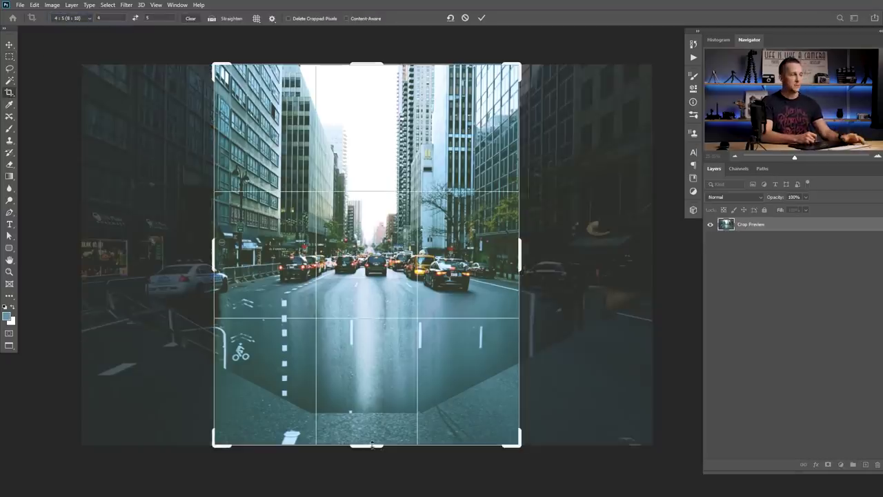
pyautogui.moveTo(372, 445); pyautogui.dragTo(378, 407)
pyautogui.moveTo(377, 109)
pyautogui.mouseDown()
pyautogui.moveTo(384, 97)
pyautogui.moveTo(378, 124)
pyautogui.mouseUp()
pyautogui.moveTo(379, 262); pyautogui.dragTo(380, 262)
pyautogui.press('Return')
# Refine the 4:5 crop framing and apply it again.
pyautogui.scroll(2, 379, 276)
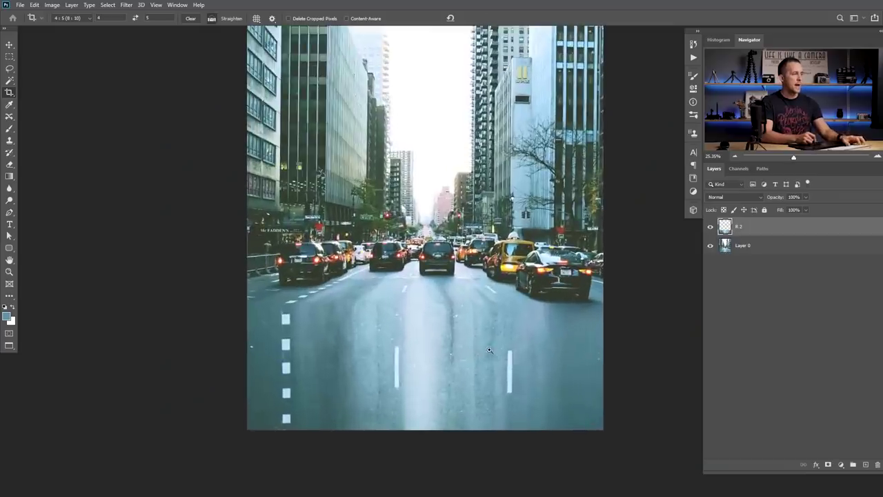
pyautogui.moveTo(389, 336); pyautogui.dragTo(376, 338)
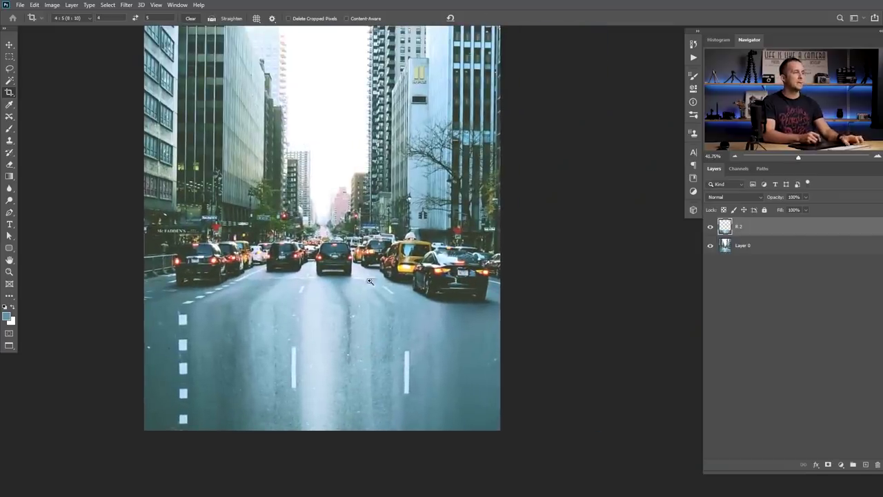
pyautogui.scroll(-1, 370, 281)
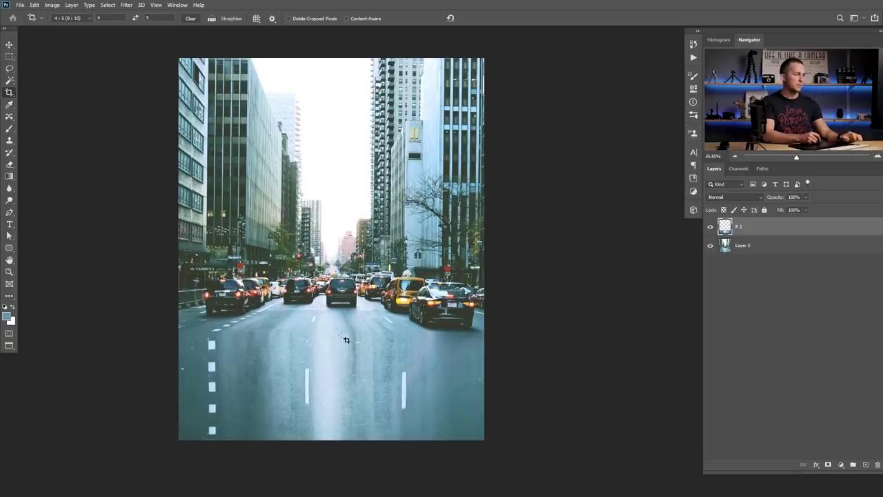
pyautogui.click(346, 375)
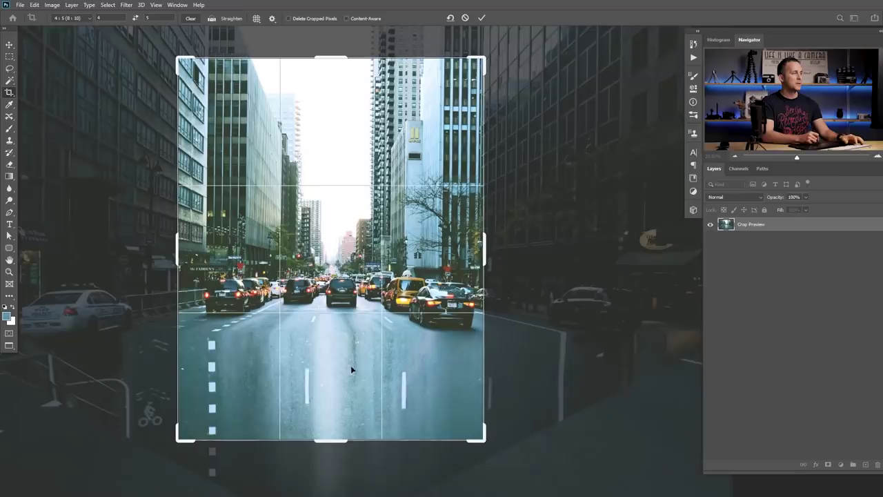
pyautogui.press('Return')
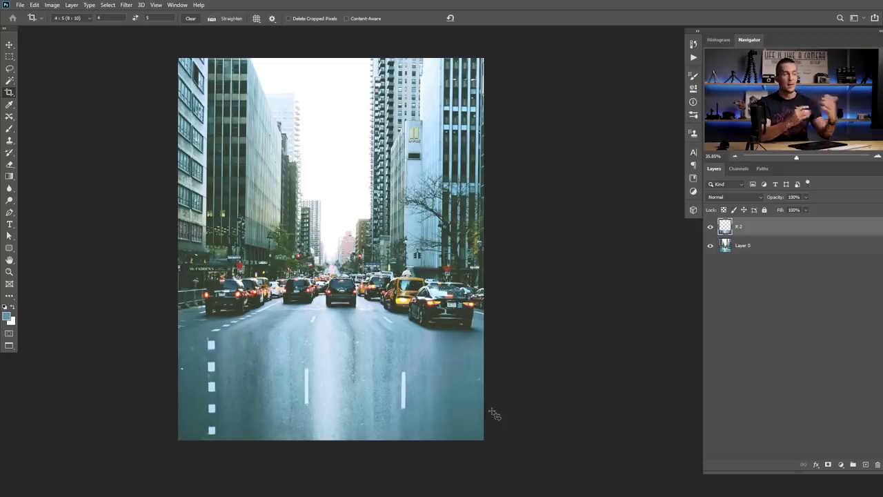
# Darken R 2 with a clipped Luminosity-mode Curves 1 adjustment, then add an empty layer above.
pyautogui.click(840, 464)
pyautogui.click(823, 346)
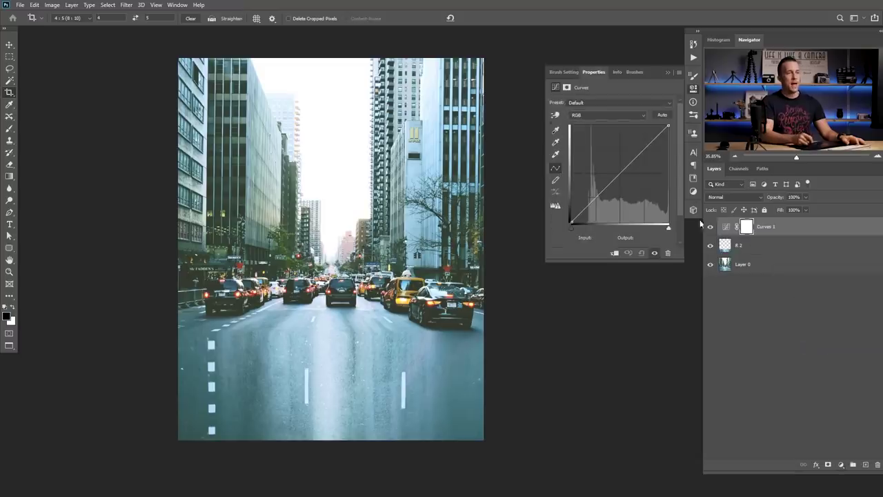
pyautogui.click(616, 254)
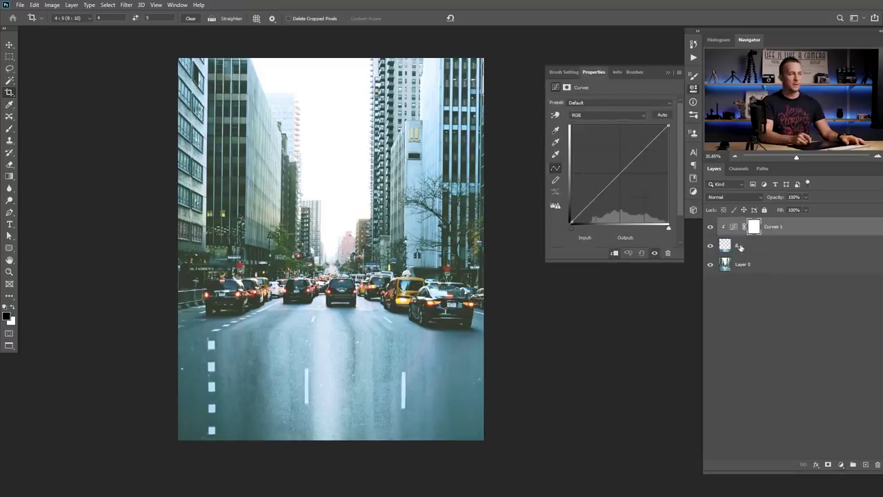
pyautogui.moveTo(621, 174); pyautogui.dragTo(626, 180)
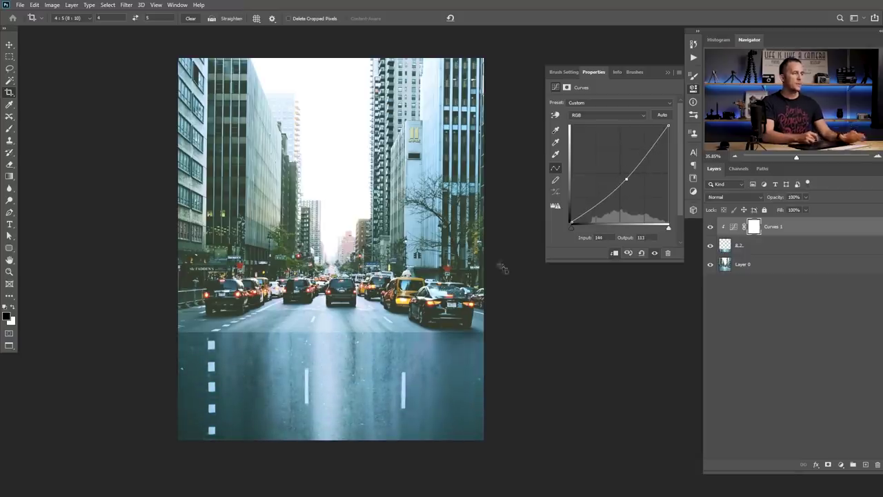
pyautogui.click(740, 196)
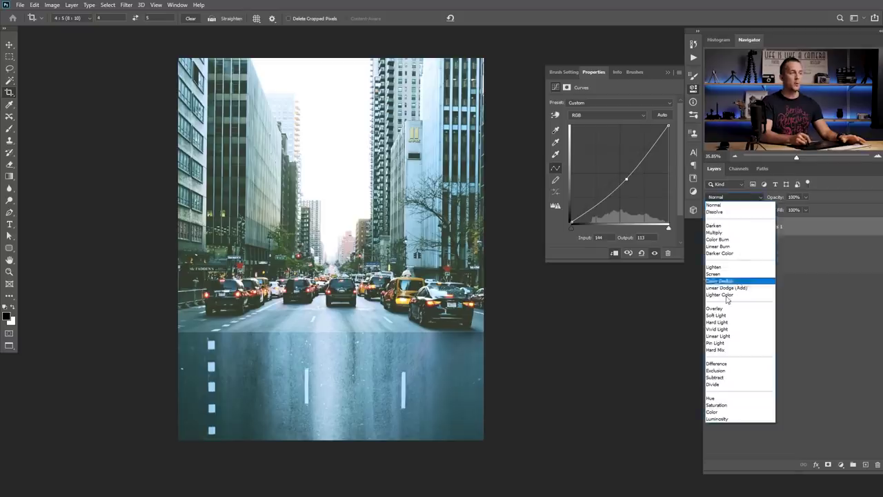
pyautogui.click(718, 419)
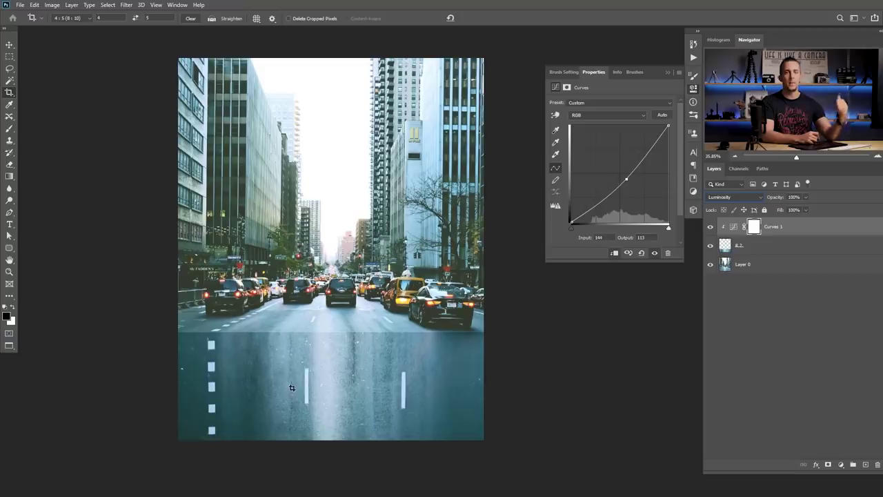
pyautogui.click(627, 179)
pyautogui.click(668, 72)
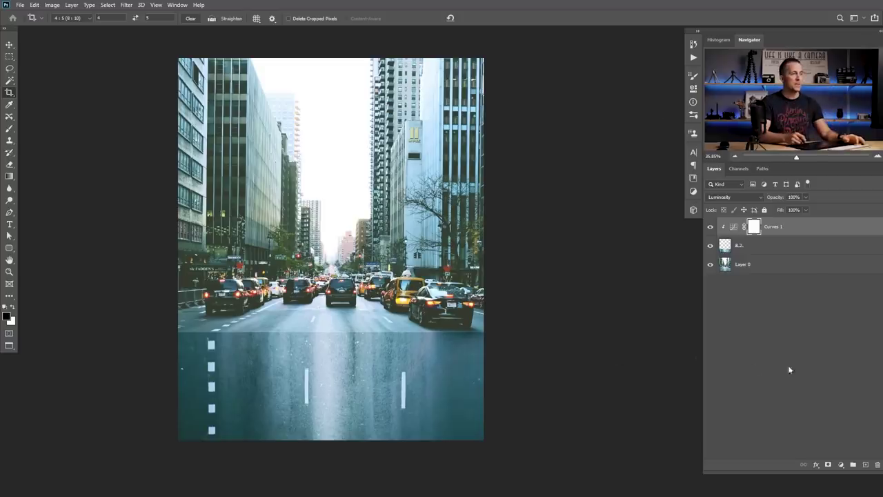
pyautogui.click(866, 464)
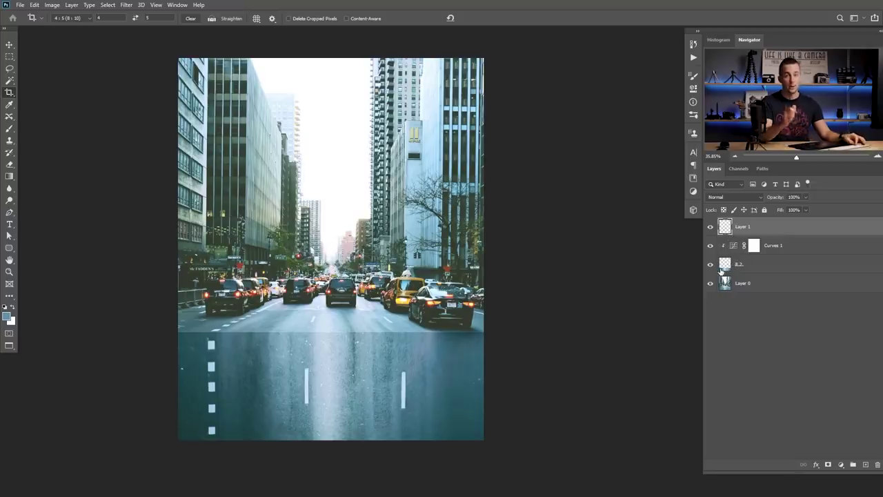
# Clip Layer 1 to the layer below and sample a dark road tone with the brush.
pyautogui.keyDown('alt'); pyautogui.click(735, 235); pyautogui.keyUp('alt')
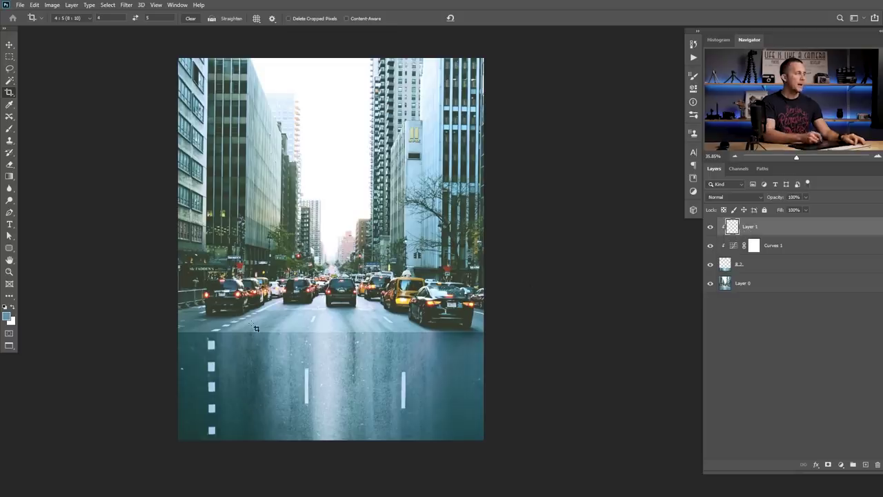
pyautogui.click(7, 316)
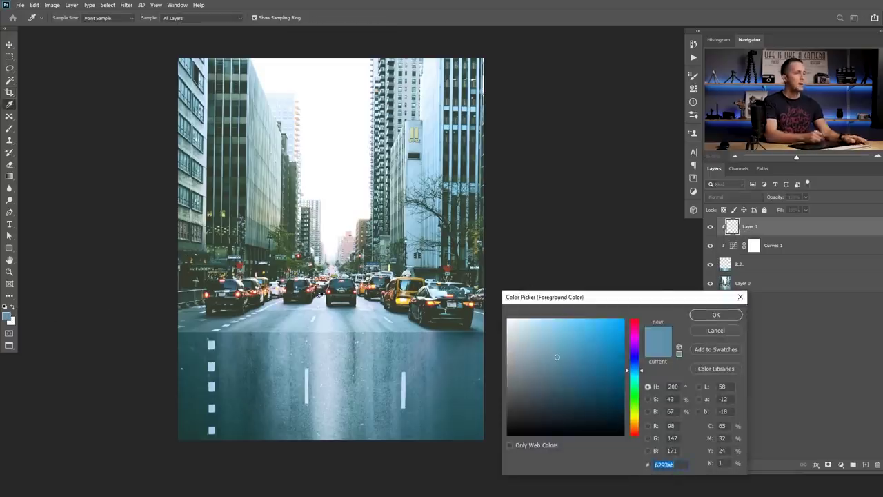
pyautogui.click(713, 330)
pyautogui.press('c')
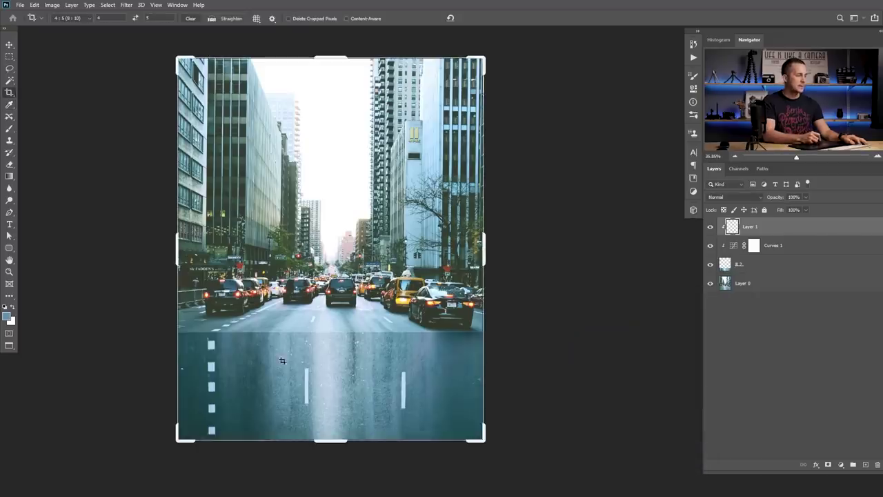
pyautogui.press('b')
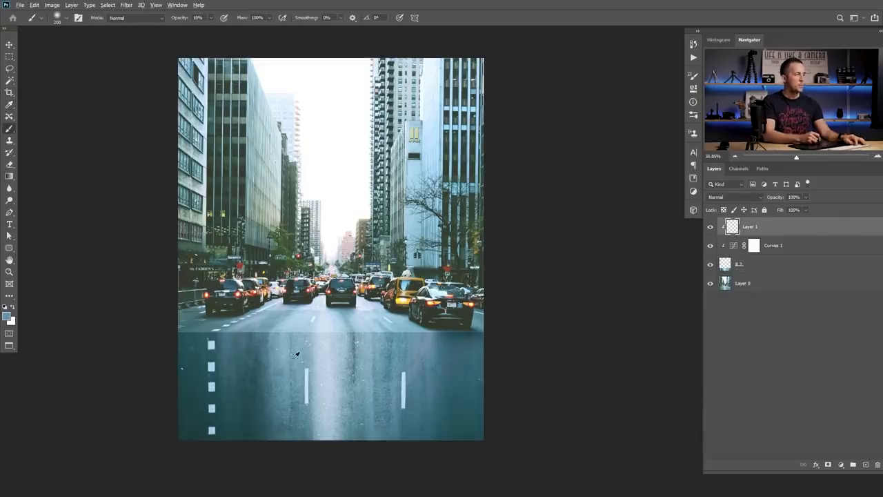
pyautogui.keyDown('alt'); pyautogui.click(252, 350); pyautogui.keyUp('alt')
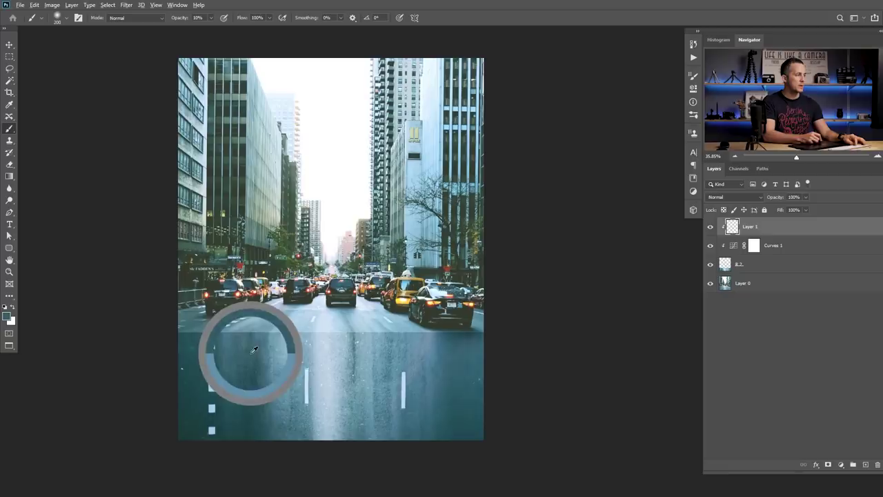
# Set Layer 1 to Multiply blending and shrink the brush to size 70.
pyautogui.click(723, 199)
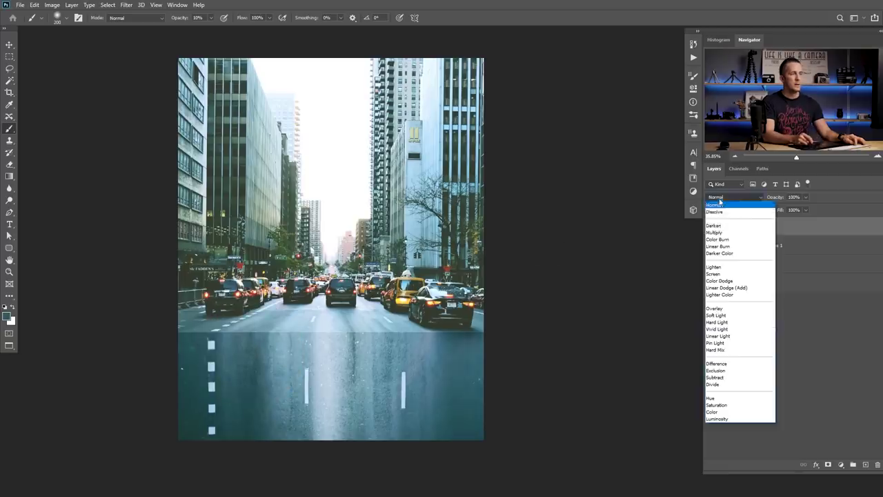
pyautogui.click(713, 233)
pyautogui.scroll(1, 361, 354)
pyautogui.scroll(1, 384, 363)
pyautogui.scroll(-1, 366, 361)
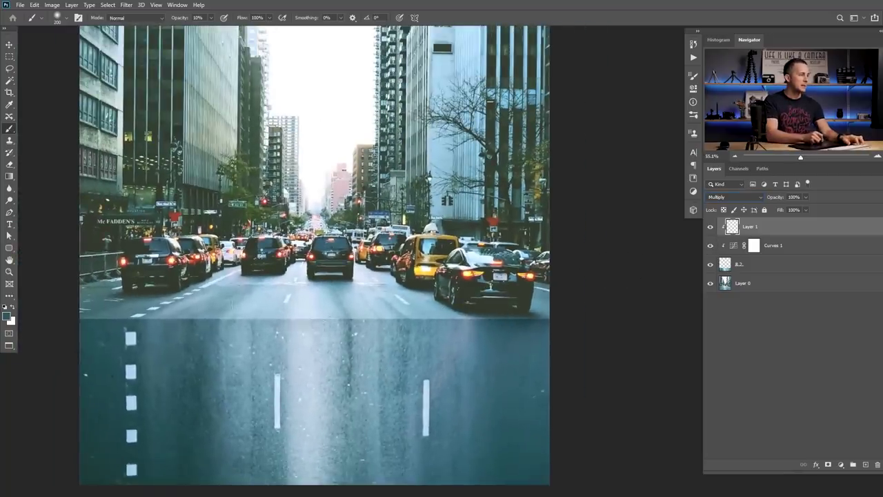
pyautogui.scroll(-3, 289, 311)
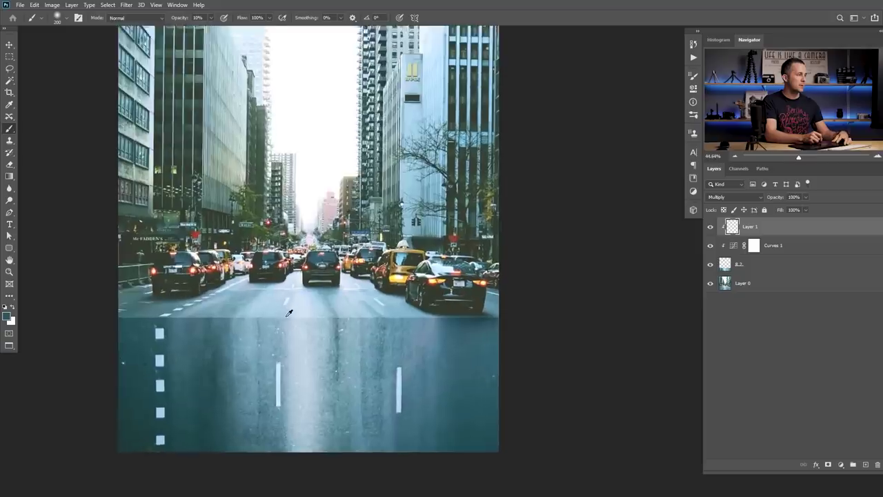
pyautogui.press('[')
pyautogui.press('[')
pyautogui.press('[')
pyautogui.press('[')
pyautogui.press('[')
pyautogui.press('[')
pyautogui.press('[')
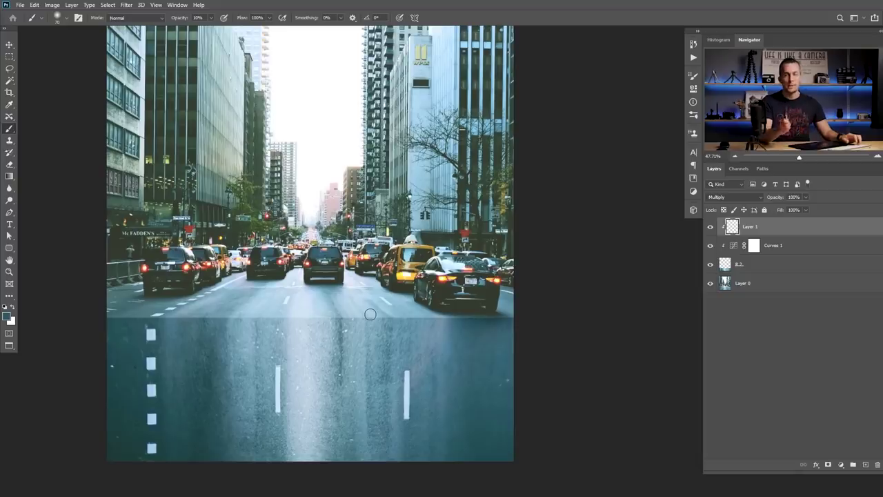
pyautogui.moveTo(376, 278); pyautogui.dragTo(391, 293)
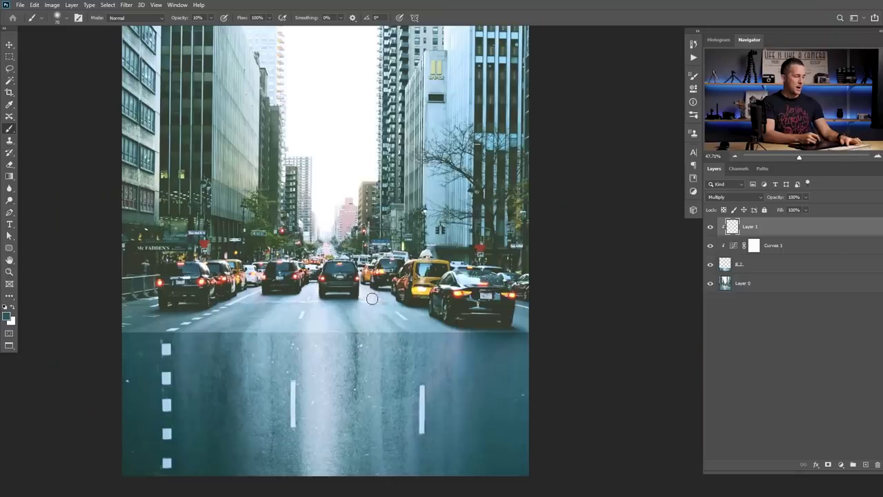
# Switch to the Cloud/Dust 02 brush at 10% opacity and size 500.
pyautogui.rightClick(376, 301)
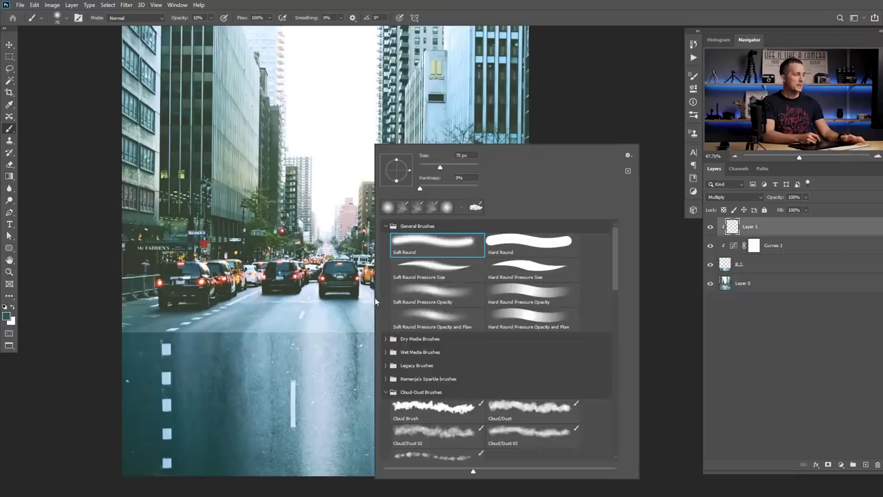
pyautogui.click(423, 434)
pyautogui.press('Return')
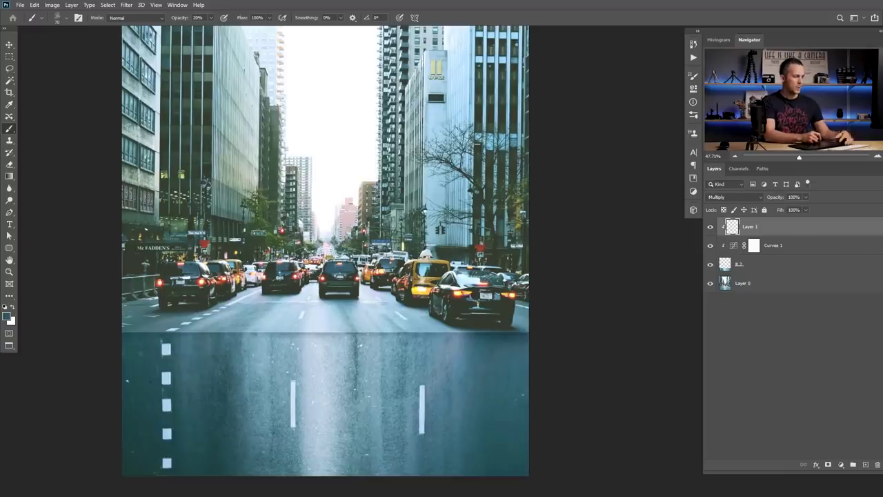
pyautogui.press('1')
pyautogui.press(']')
pyautogui.press(']')
pyautogui.press(']')
pyautogui.press(']')
pyautogui.press(']')
pyautogui.press(']')
pyautogui.press(']')
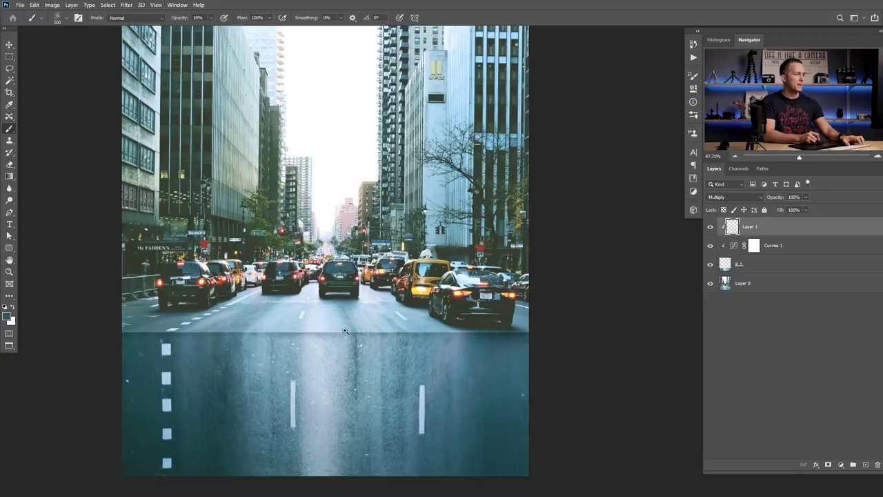
# On the road-texture layer, marquee a thin horizontal strip across the road seam.
pyautogui.scroll(4, 346, 331)
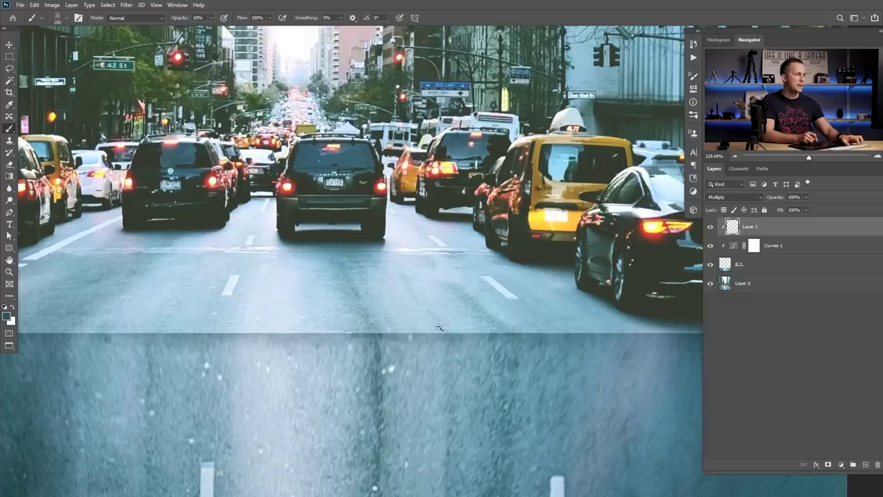
pyautogui.scroll(-1, 432, 328)
pyautogui.scroll(-2, 432, 328)
pyautogui.click(725, 266)
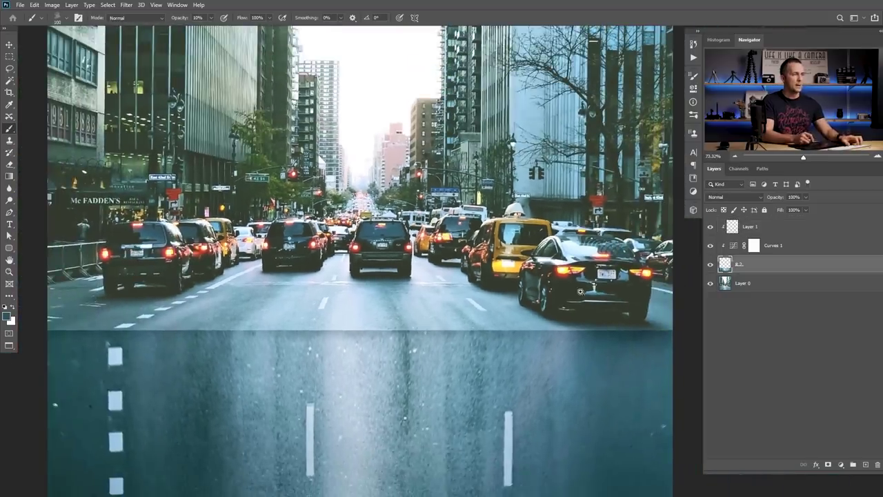
pyautogui.scroll(-2, 512, 301)
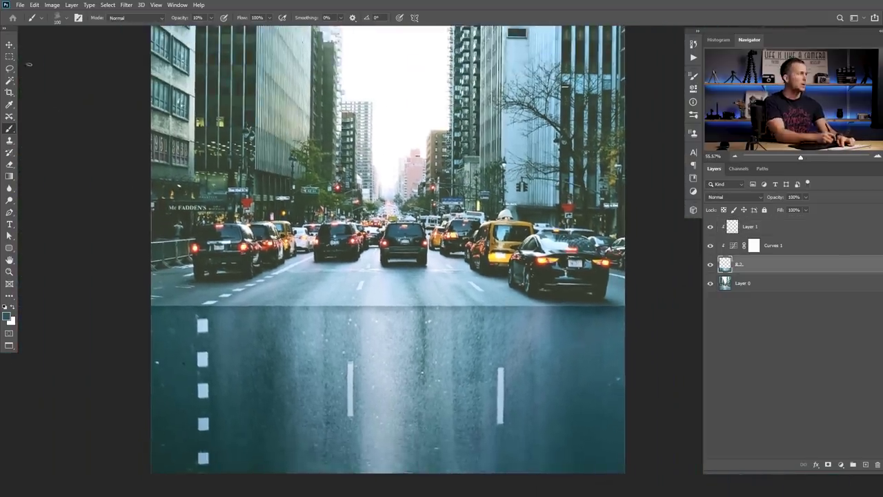
pyautogui.click(9, 56)
pyautogui.moveTo(144, 301); pyautogui.dragTo(637, 308)
# Soften the seam strip with a 1.1-pixel Gaussian Blur, then deselect and select Layer 0.
pyautogui.scroll(5, 349, 314)
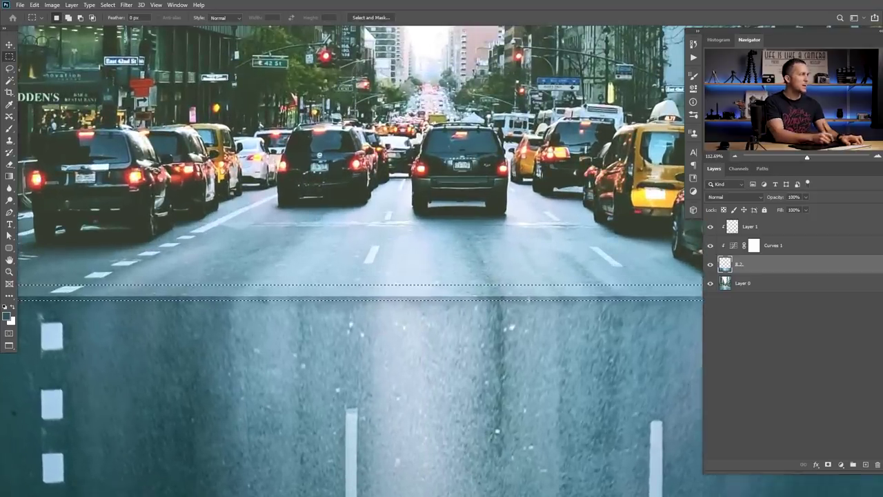
pyautogui.click(126, 5)
pyautogui.moveTo(158, 119)
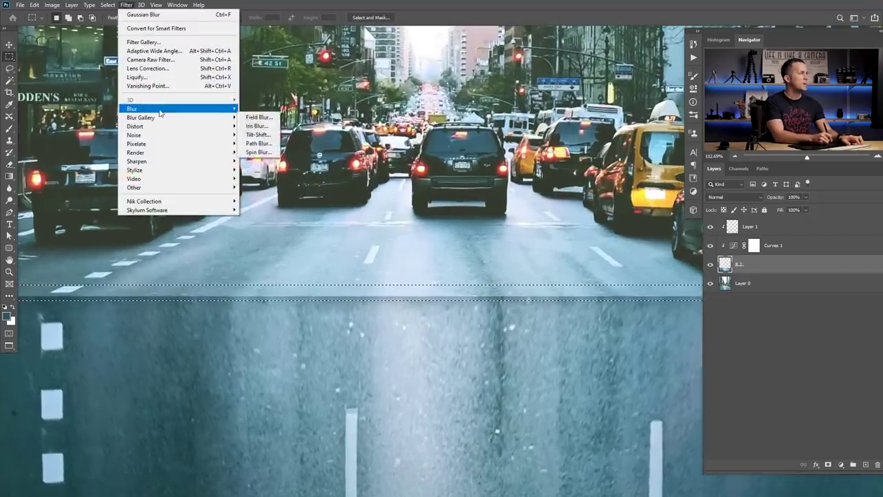
pyautogui.click(261, 144)
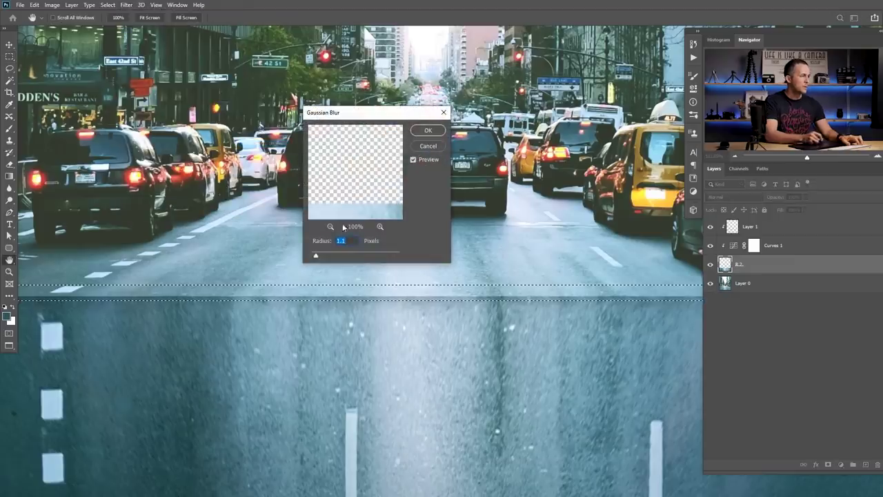
pyautogui.click(428, 131)
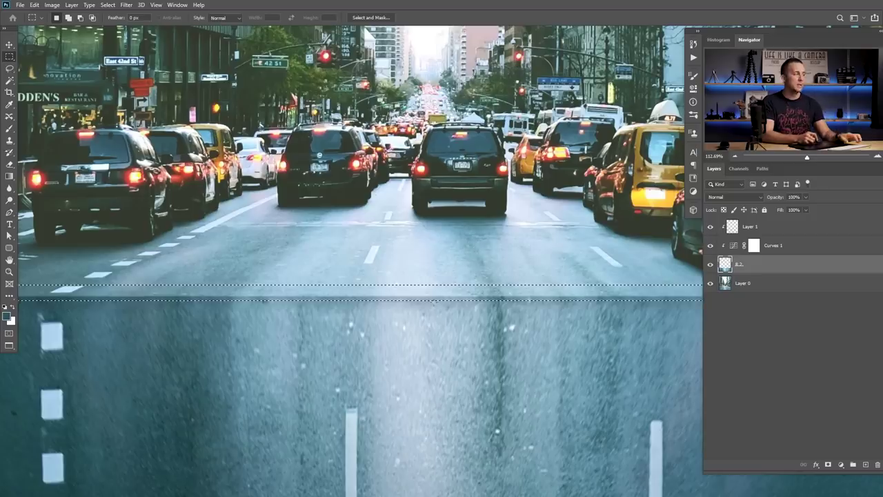
pyautogui.click(429, 292)
pyautogui.click(399, 293)
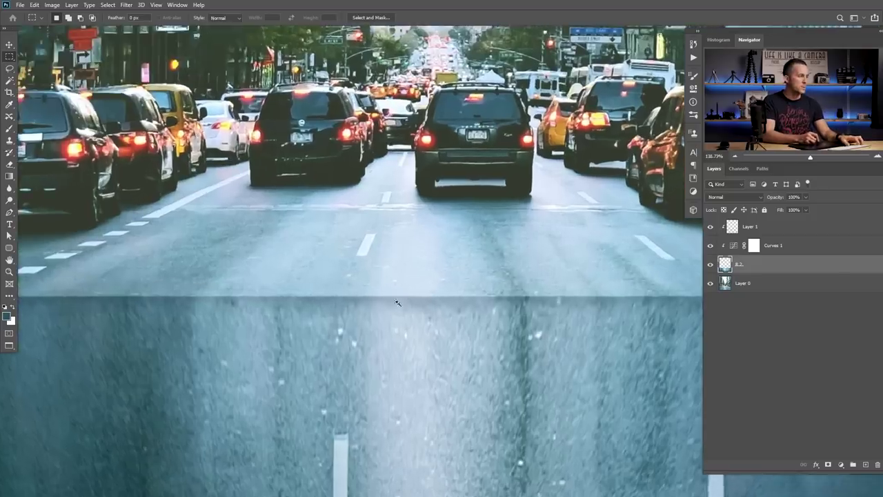
pyautogui.hotkey('ctrl', '0')
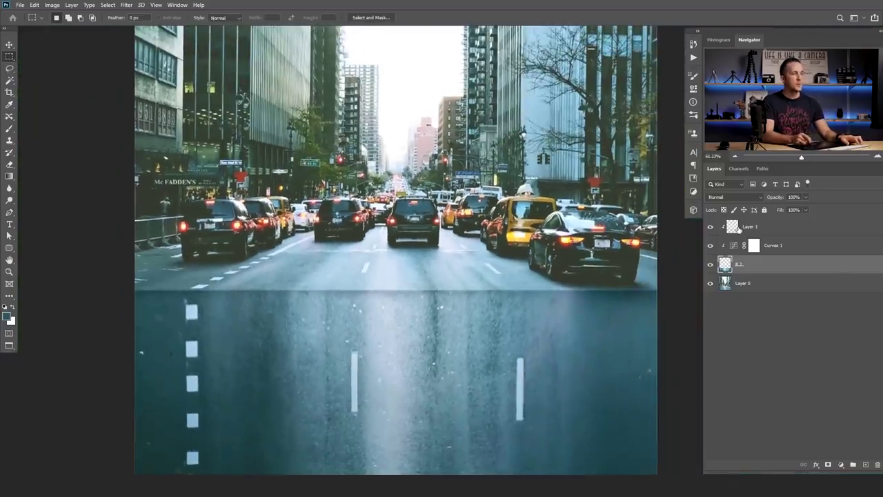
pyautogui.click(740, 285)
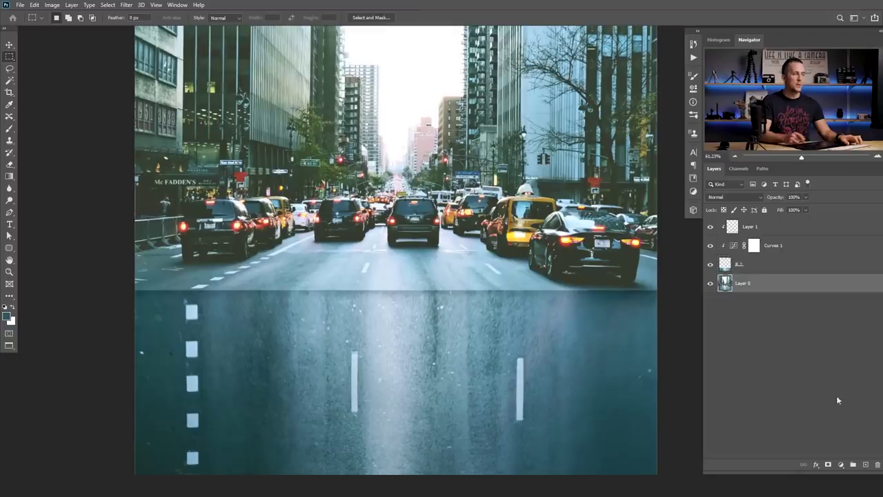
# Add a new Layer 2 above Layer 0 and marquee a band just below the seam.
pyautogui.click(865, 464)
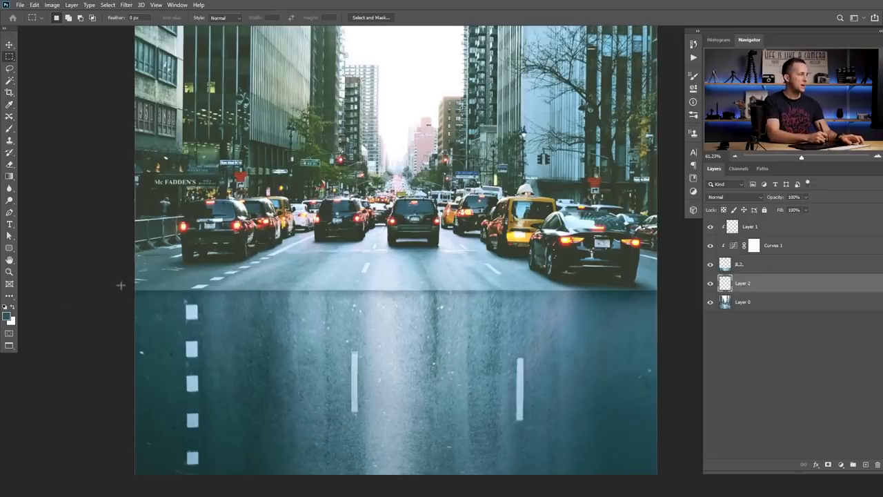
pyautogui.moveTo(120, 285); pyautogui.dragTo(696, 356)
pyautogui.moveTo(409, 306); pyautogui.dragTo(416, 303)
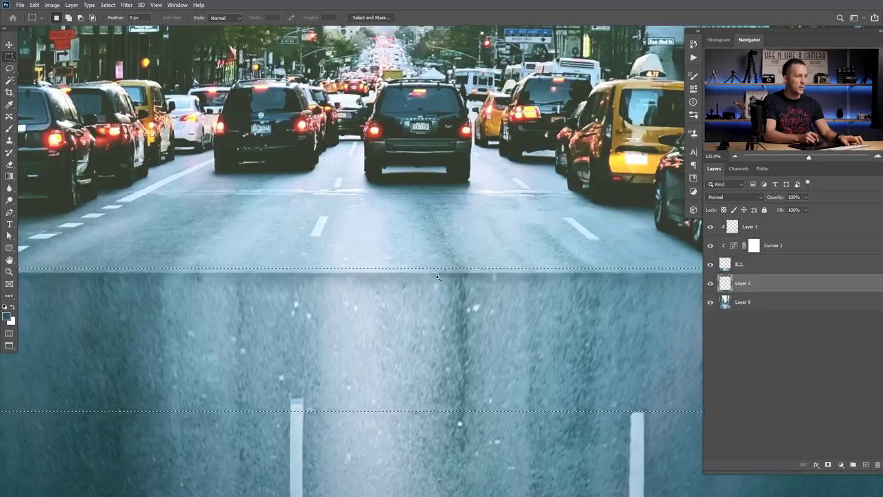
pyautogui.moveTo(434, 276); pyautogui.dragTo(416, 292)
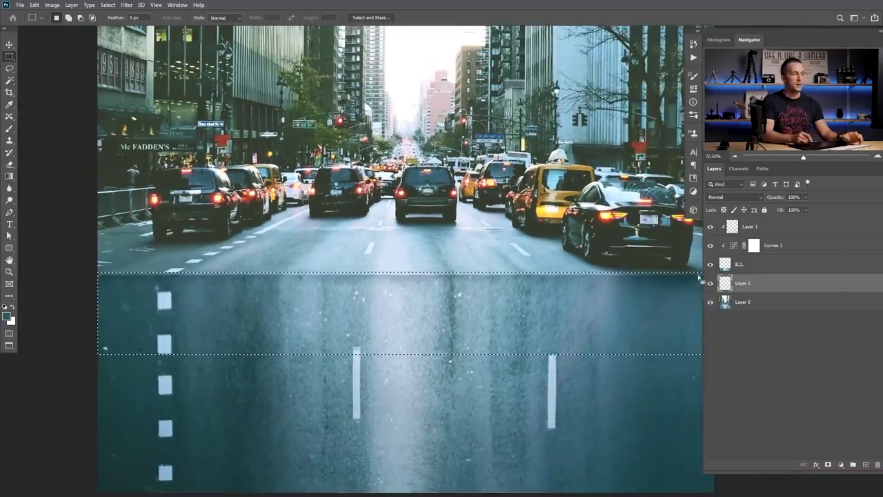
# Make white the paint colour and set the brush to 50% opacity.
pyautogui.click(12, 308)
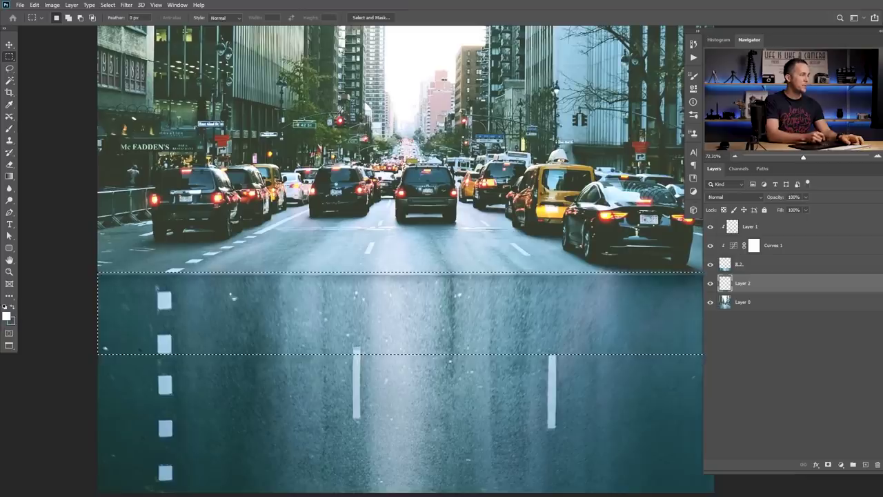
pyautogui.press('b')
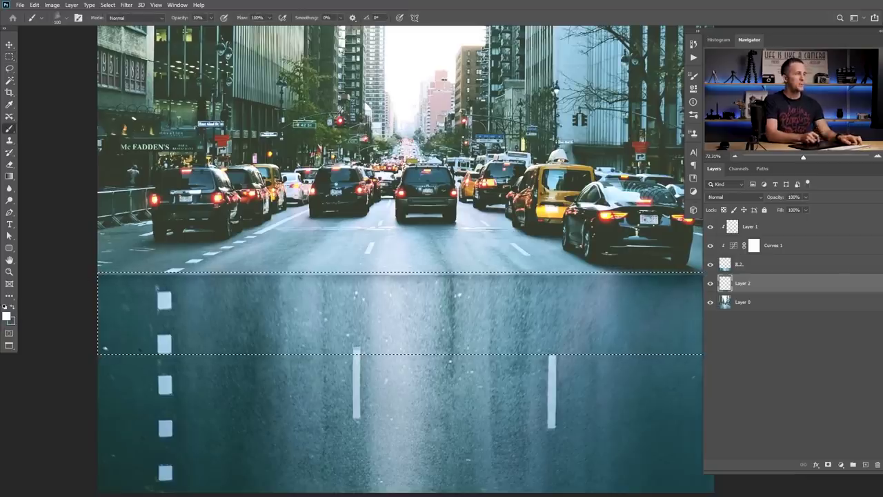
pyautogui.press('5')
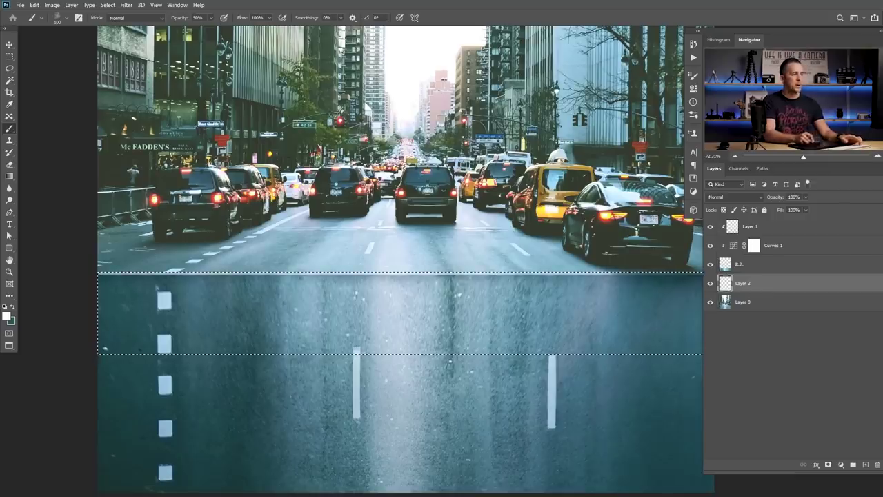
pyautogui.moveTo(640, 281); pyautogui.dragTo(533, 284)
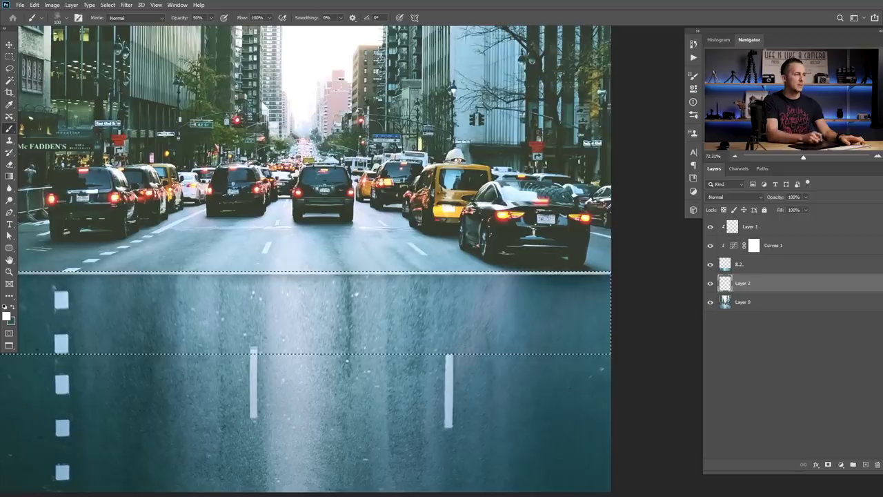
pyautogui.moveTo(175, 281); pyautogui.dragTo(320, 284)
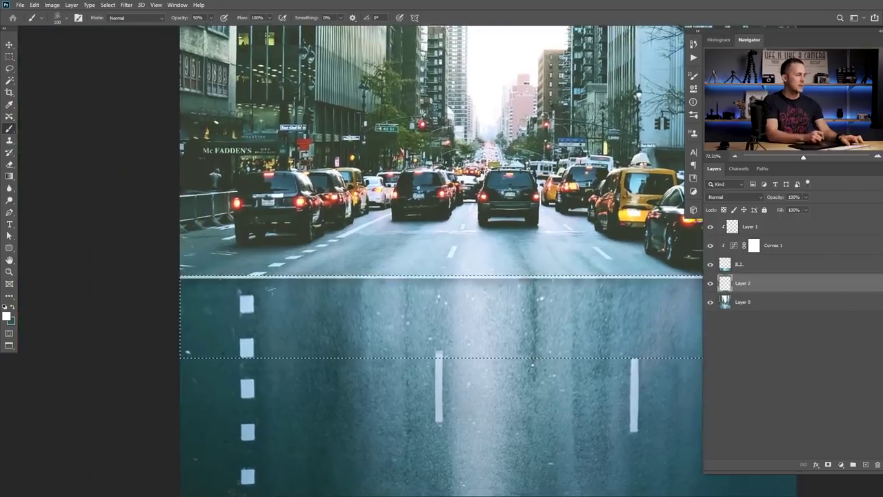
pyautogui.scroll(-3, 438, 297)
pyautogui.scroll(3, 437, 298)
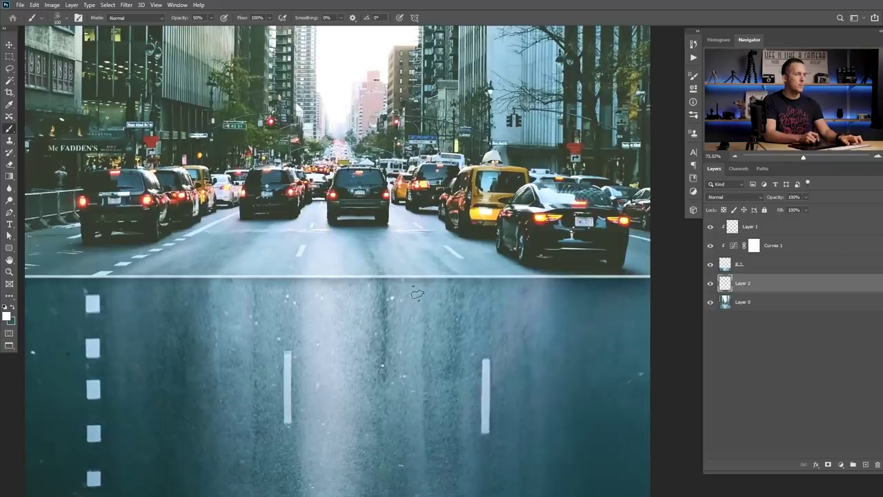
# Soften the white seam line with a Gaussian Blur of about 5 px radius.
pyautogui.click(126, 5)
pyautogui.moveTo(145, 109)
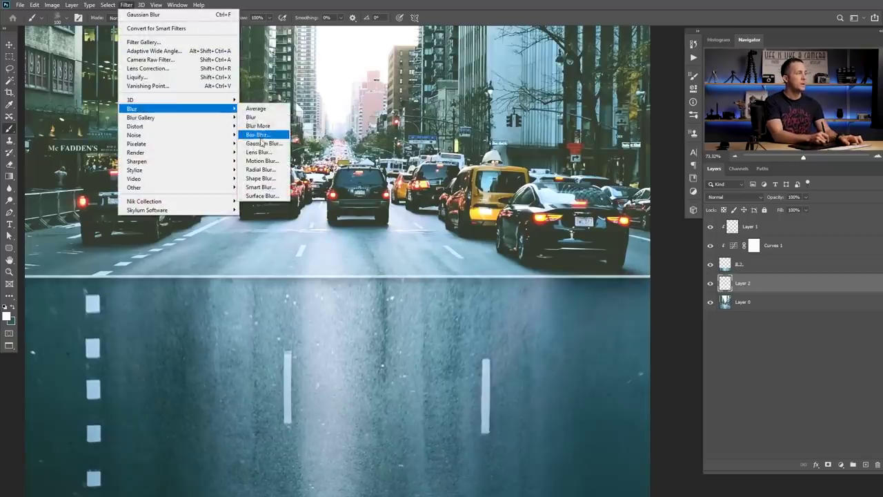
pyautogui.click(263, 143)
pyautogui.scroll(2, 309, 297)
pyautogui.scroll(1, 309, 296)
pyautogui.moveTo(316, 255); pyautogui.dragTo(335, 256)
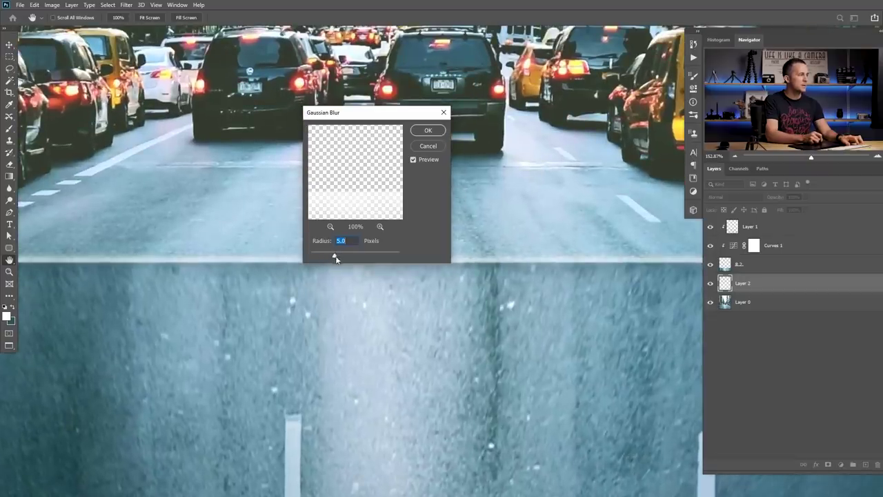
pyautogui.click(428, 130)
# Lower Layer 2's opacity to fade the seam, then fit the image in the window.
pyautogui.scroll(-2, 414, 248)
pyautogui.moveTo(776, 198); pyautogui.dragTo(771, 200)
pyautogui.hotkey('ctrl', '0')
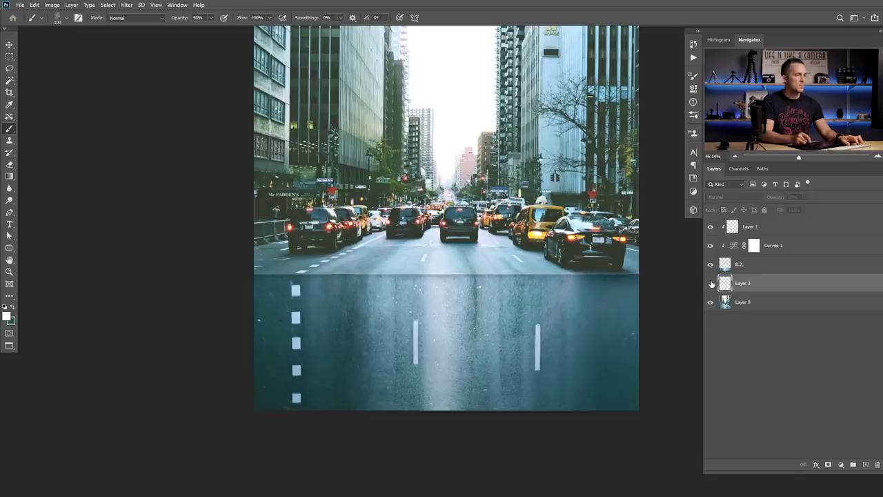
# Set Layer 2's blend mode to Overlay with 48% opacity.
pyautogui.scroll(1, 494, 285)
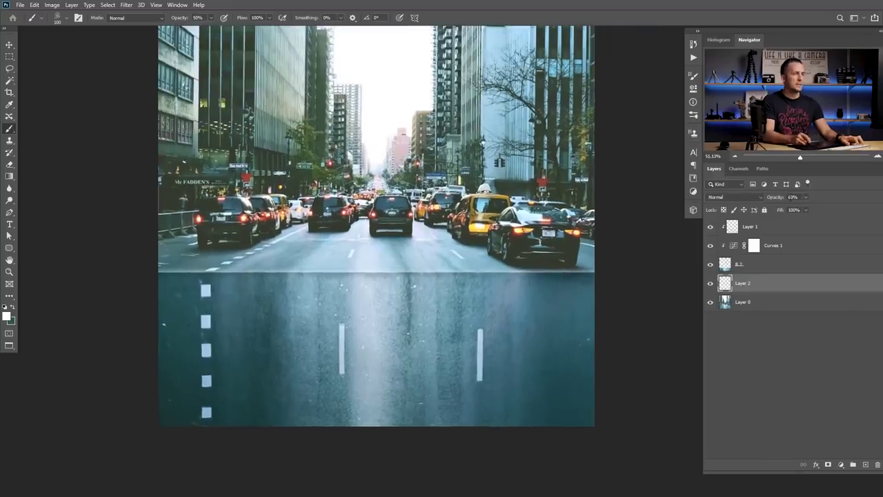
pyautogui.moveTo(775, 199); pyautogui.dragTo(793, 199)
pyautogui.click(749, 195)
pyautogui.click(721, 308)
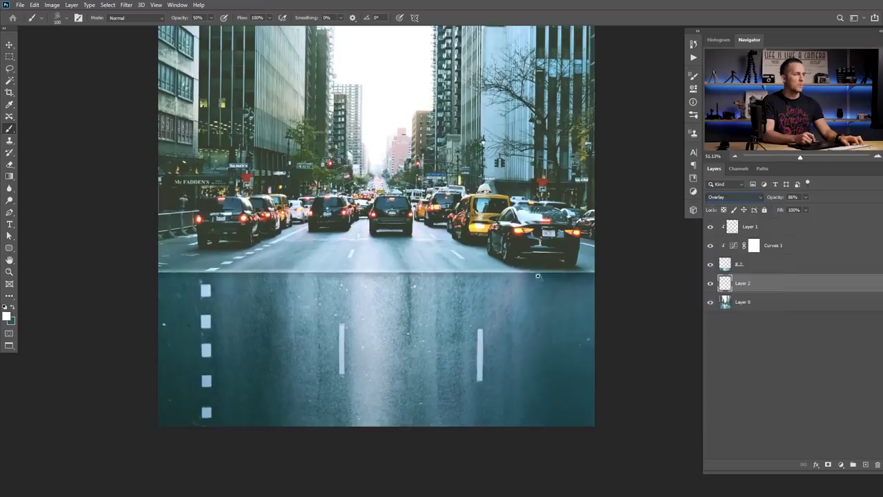
pyautogui.moveTo(776, 199); pyautogui.dragTo(762, 199)
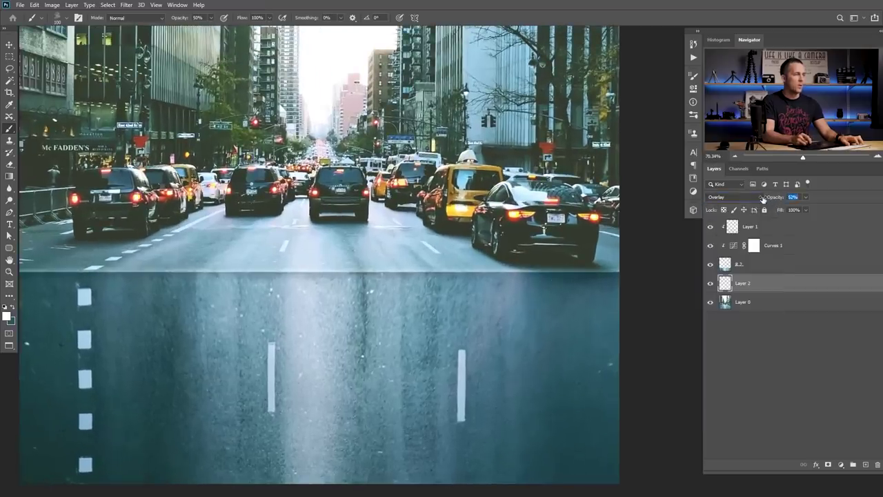
pyautogui.press('Return')
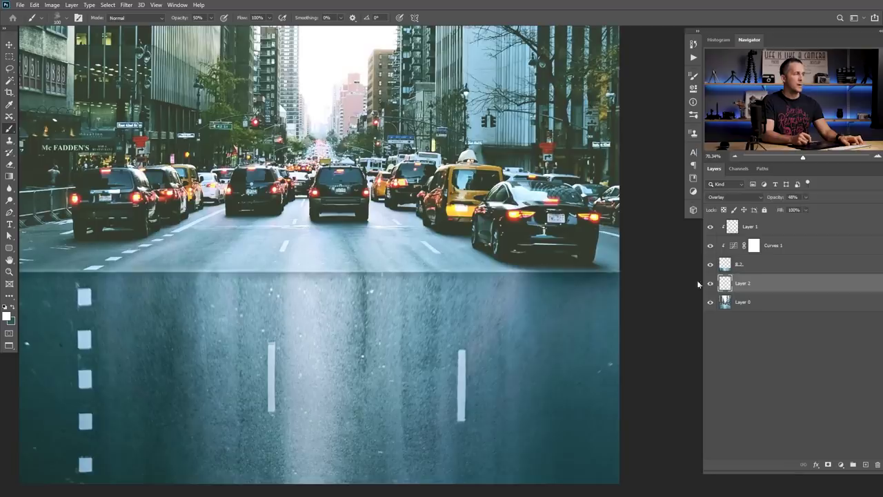
# Add a white layer mask to Layer 2 and reset colours to default black and white.
pyautogui.scroll(1, 508, 296)
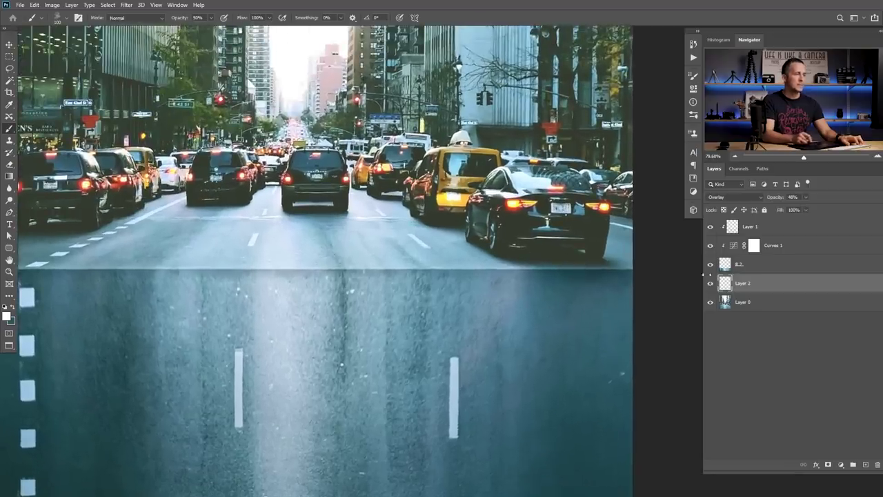
pyautogui.click(828, 466)
pyautogui.press('d')
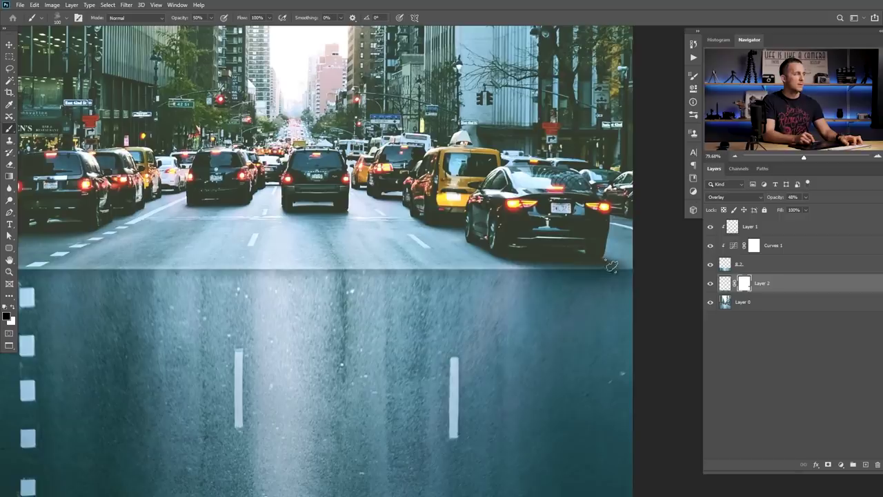
pyautogui.hscroll(-5, 612, 266)
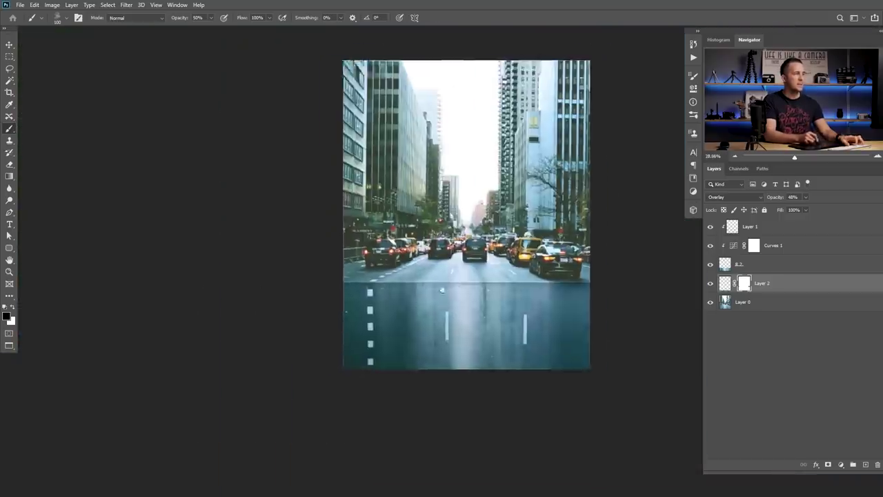
# Stamp all visible layers into a new top Layer 3 and launch the Camera Raw Filter on it.
pyautogui.scroll(2, 412, 290)
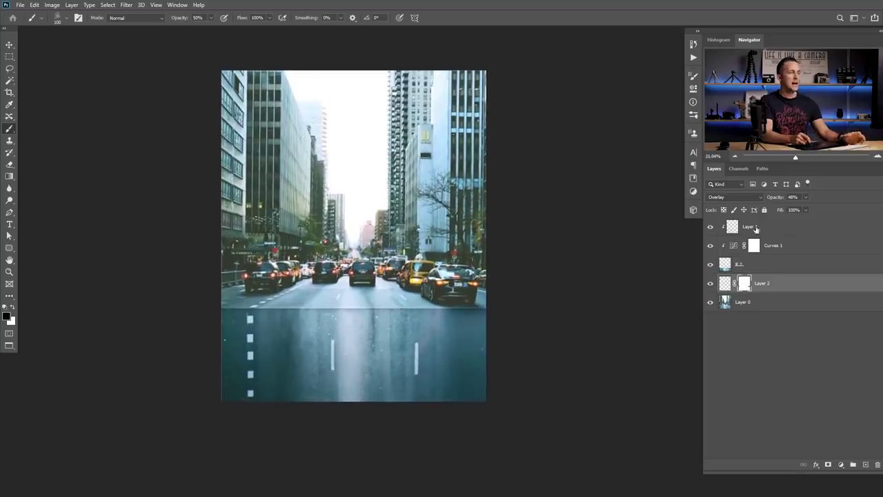
pyautogui.click(750, 228)
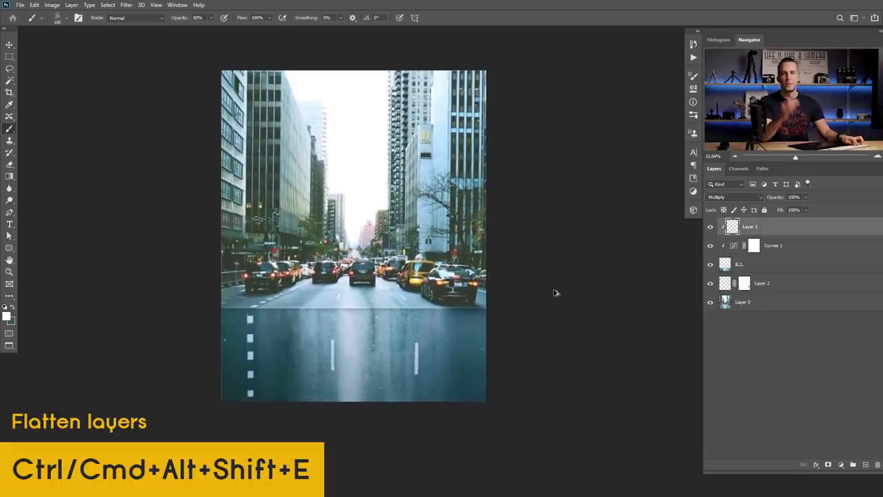
pyautogui.hotkey('ctrl', 'alt', 'shift', 'e')
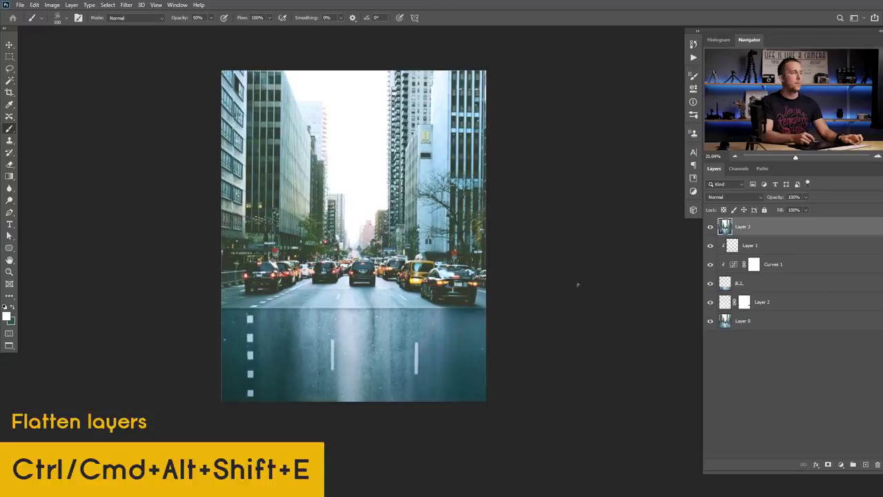
pyautogui.click(126, 5)
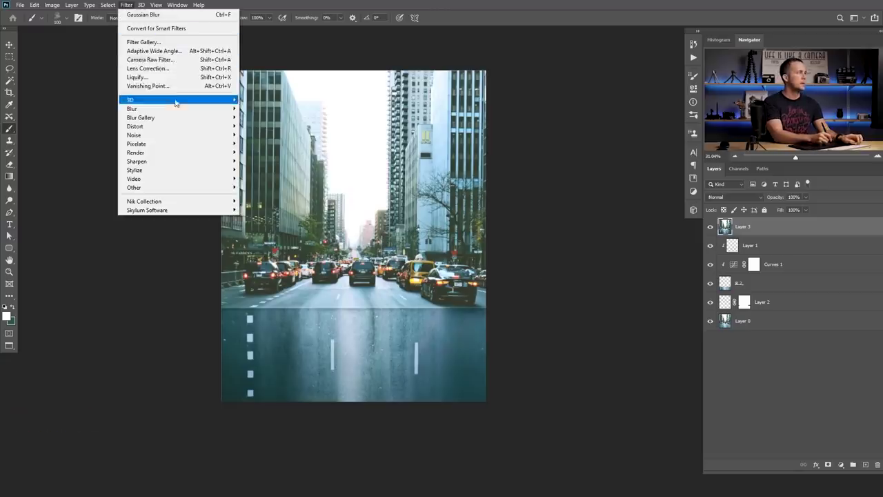
pyautogui.click(170, 62)
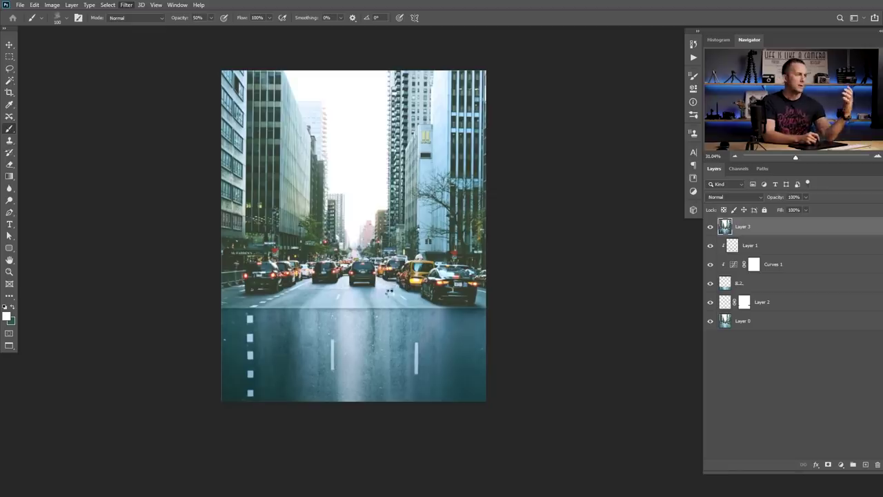
# Raise contrast, dehaze, shadows and texture, and reduce overall saturation.
pyautogui.moveTo(809, 235); pyautogui.dragTo(824, 235)
pyautogui.moveTo(809, 342); pyautogui.dragTo(816, 342)
pyautogui.moveTo(809, 264); pyautogui.dragTo(823, 269)
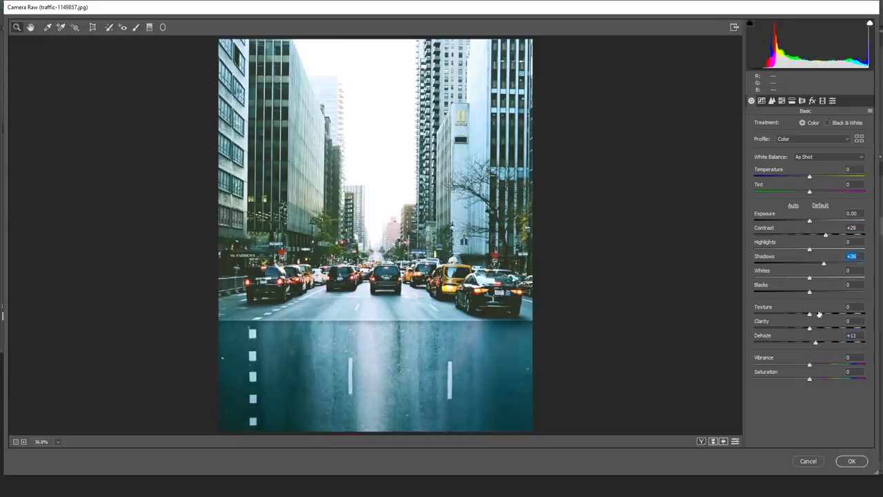
pyautogui.moveTo(809, 378); pyautogui.dragTo(802, 380)
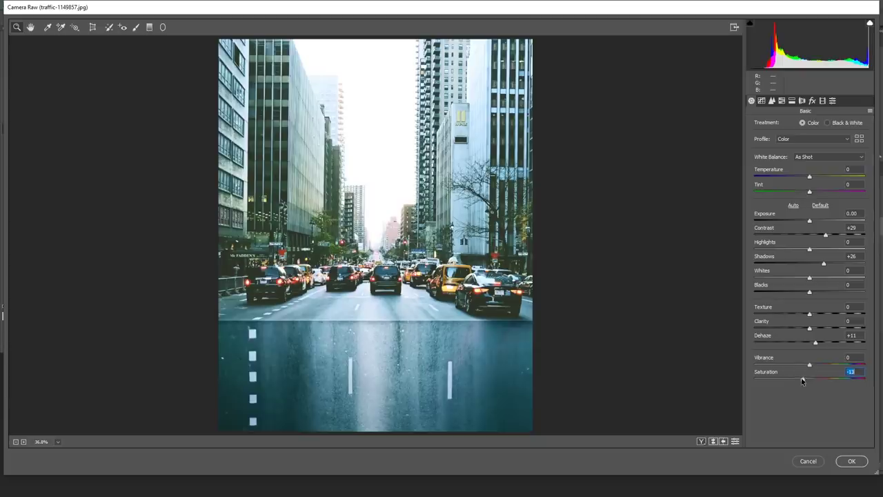
pyautogui.moveTo(809, 314); pyautogui.dragTo(820, 315)
# In Calibration, shift Red Primary toward orange with more saturation and Blue Primary toward teal, desaturated.
pyautogui.click(812, 100)
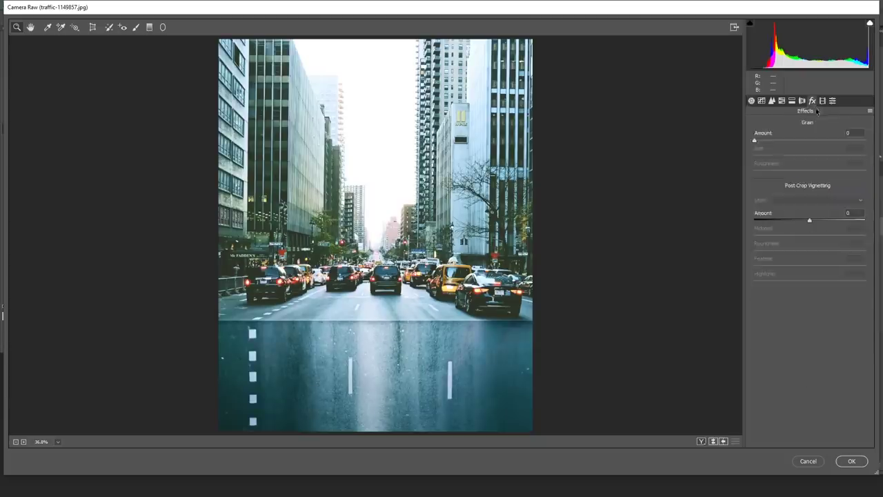
pyautogui.click(822, 100)
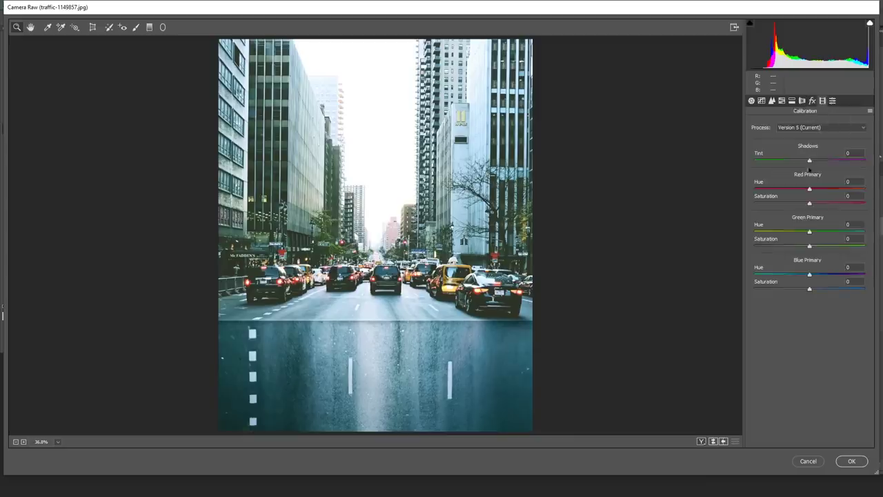
pyautogui.click(809, 189)
pyautogui.moveTo(810, 191)
pyautogui.mouseDown()
pyautogui.moveTo(799, 191)
pyautogui.moveTo(826, 191)
pyautogui.mouseUp()
pyautogui.moveTo(809, 275); pyautogui.dragTo(796, 277)
pyautogui.moveTo(809, 203); pyautogui.dragTo(821, 204)
pyautogui.moveTo(809, 288); pyautogui.dragTo(793, 290)
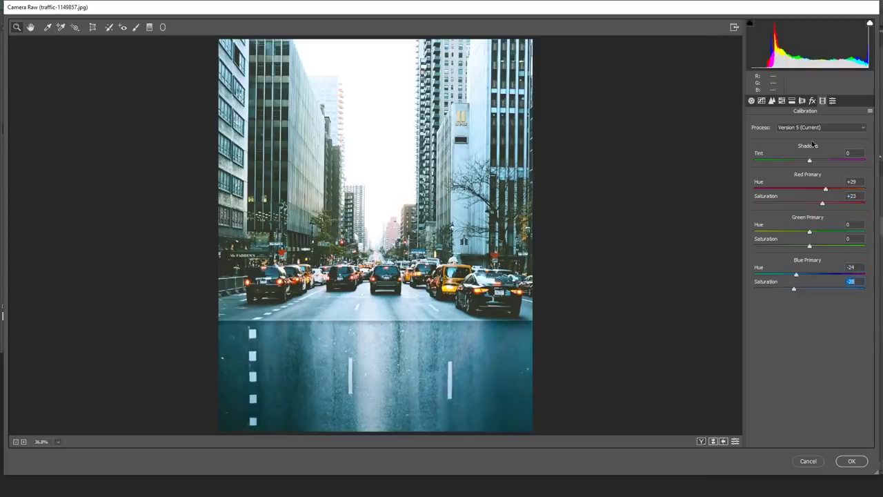
# Add a dark, soft-feathered post-crop vignette, apply the grade, and compare it against the original.
pyautogui.click(812, 101)
pyautogui.moveTo(809, 220); pyautogui.dragTo(798, 219)
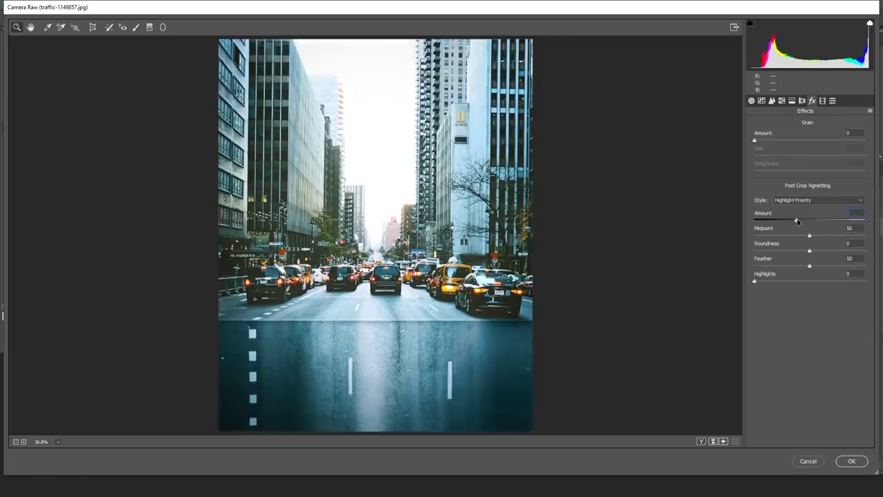
pyautogui.moveTo(809, 265); pyautogui.dragTo(830, 265)
pyautogui.click(839, 462)
pyautogui.click(710, 226)
pyautogui.click(710, 226)
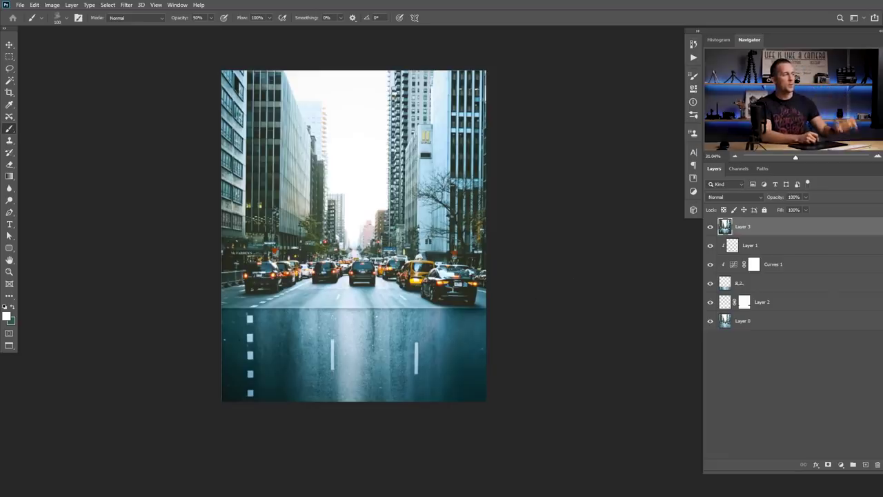
pyautogui.scroll(3, 387, 341)
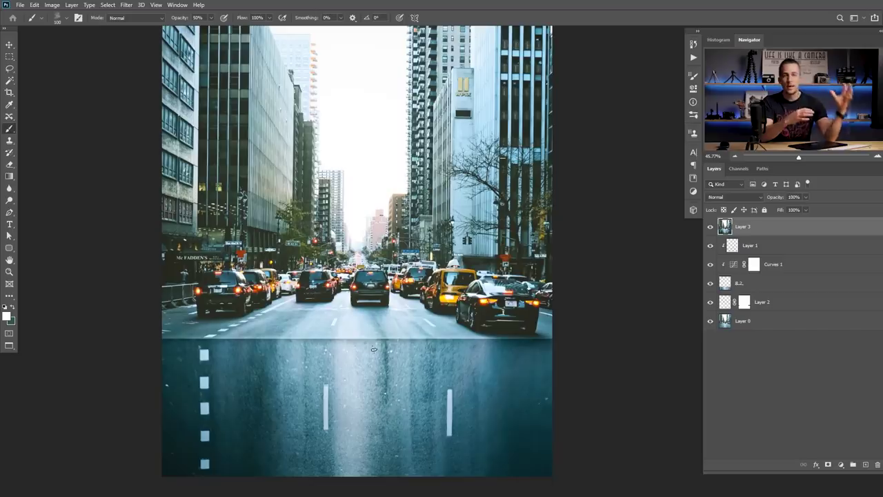
pyautogui.scroll(-1, 396, 377)
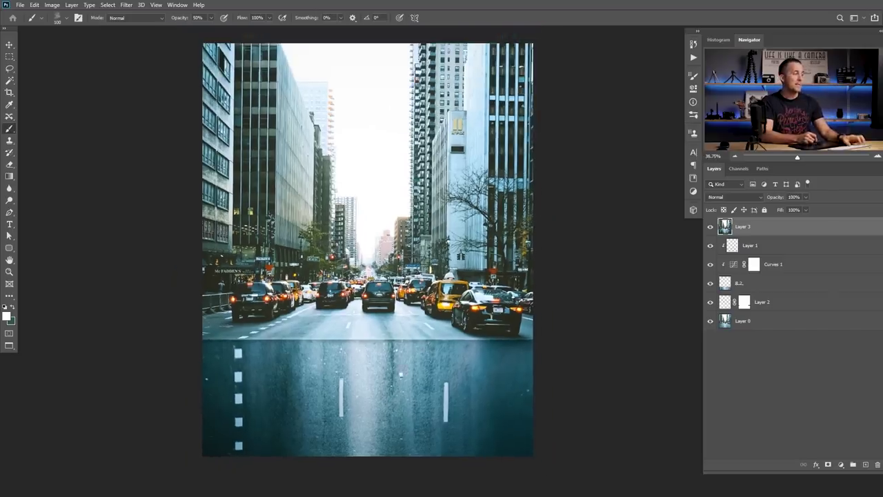
pyautogui.scroll(-1, 396, 377)
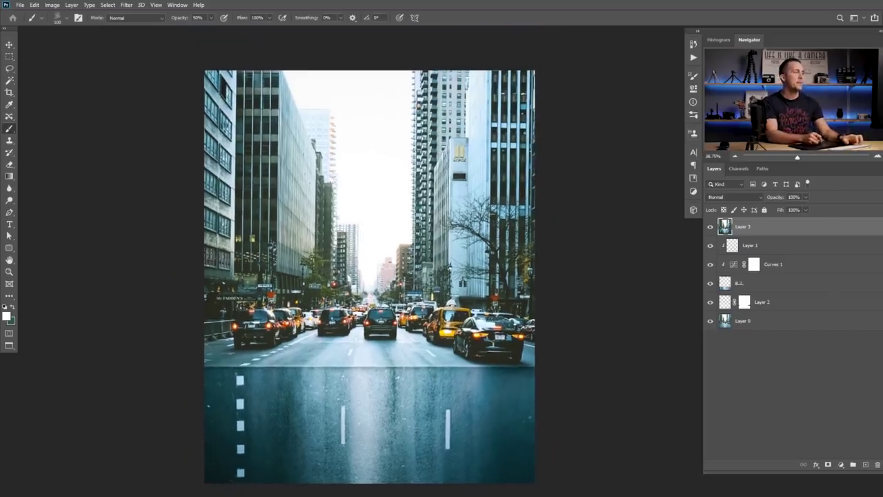